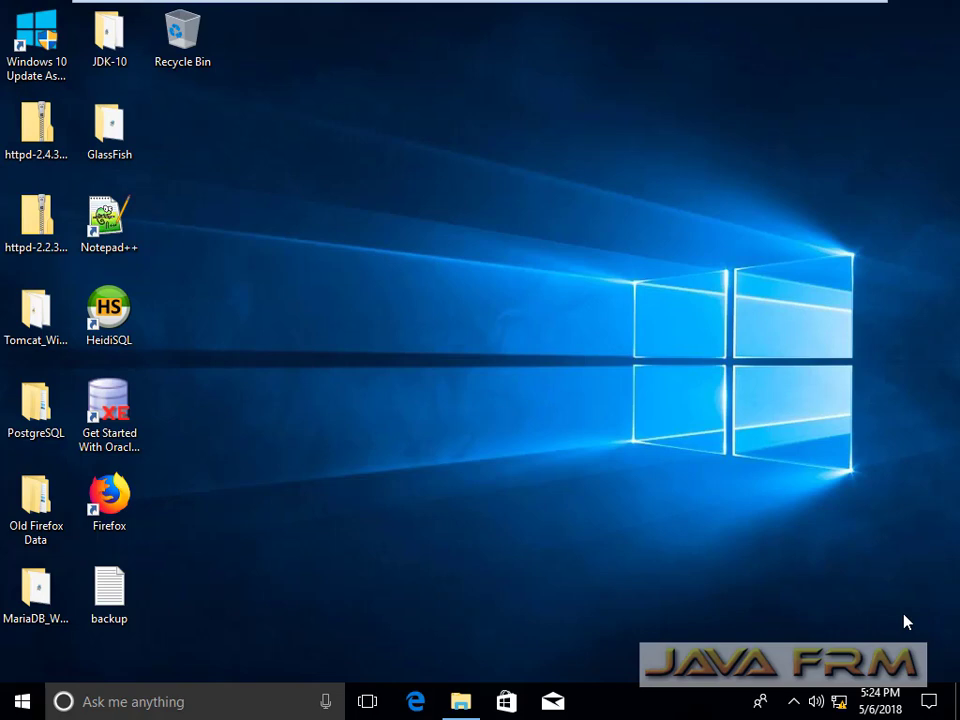
Open the eclipse-jee-neon-3-win32-x86_64 archive from the Softwares\JAVA network folder in 7-Zip.
click(462, 706)
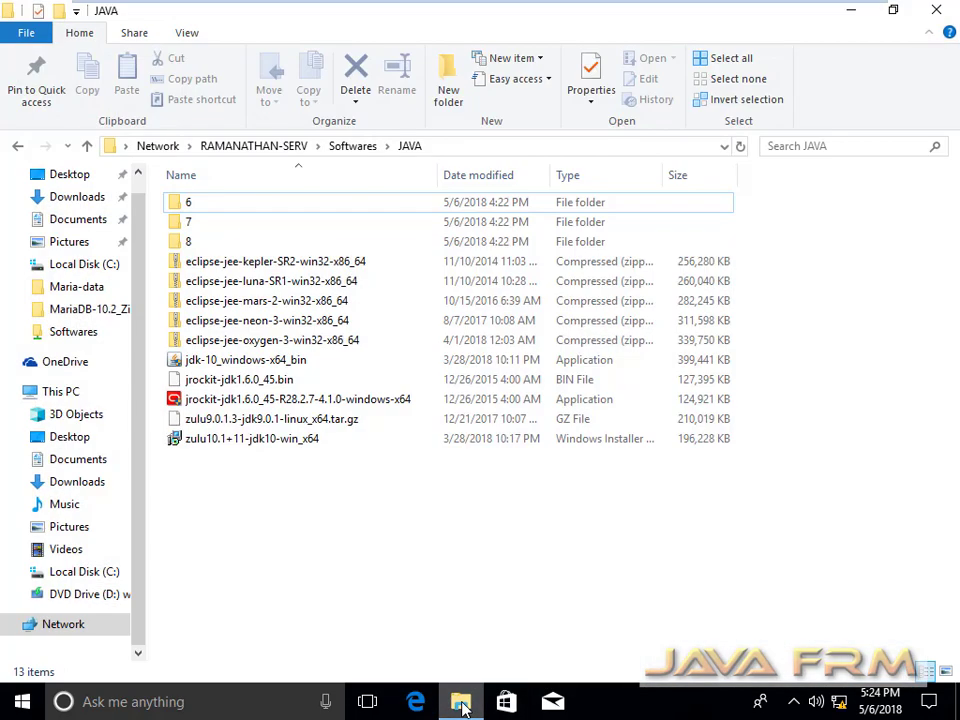
click(308, 321)
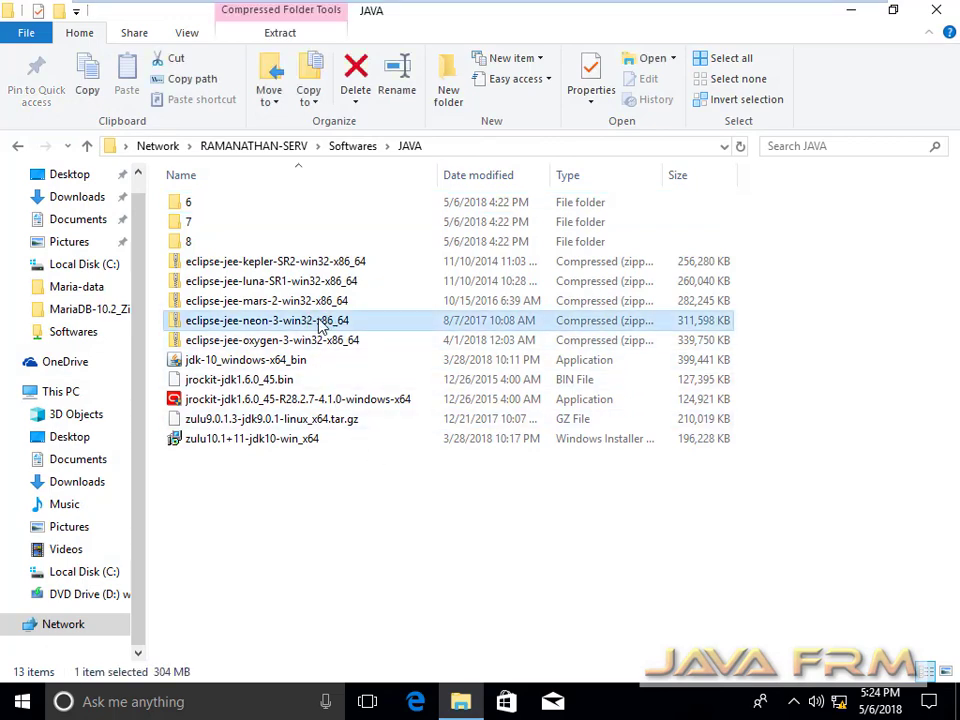
right_click(319, 324)
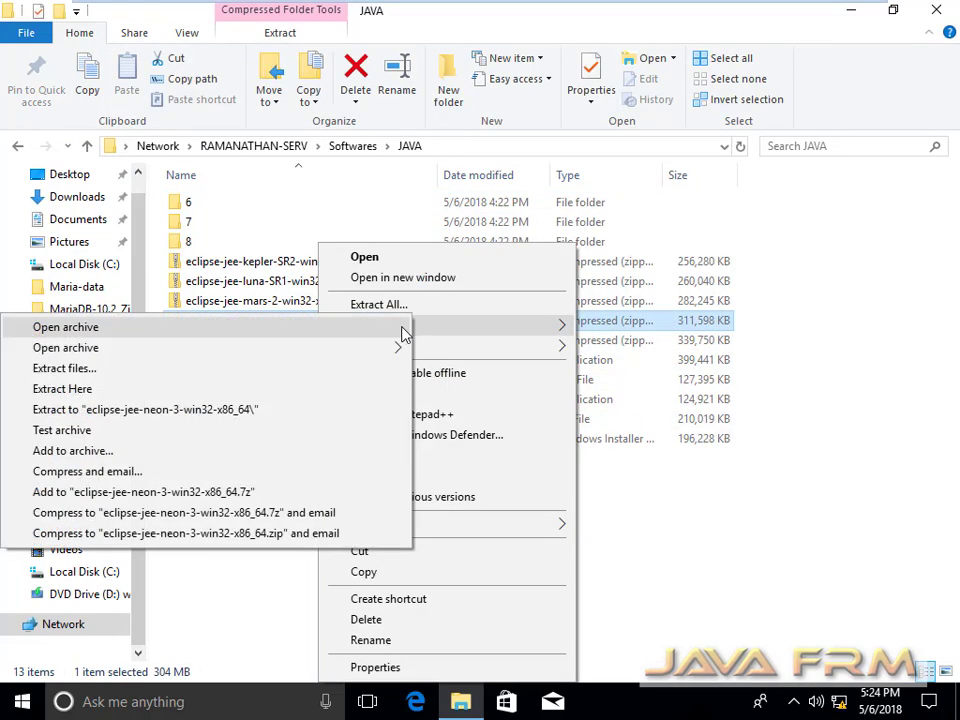
key(Escape)
key(Escape)
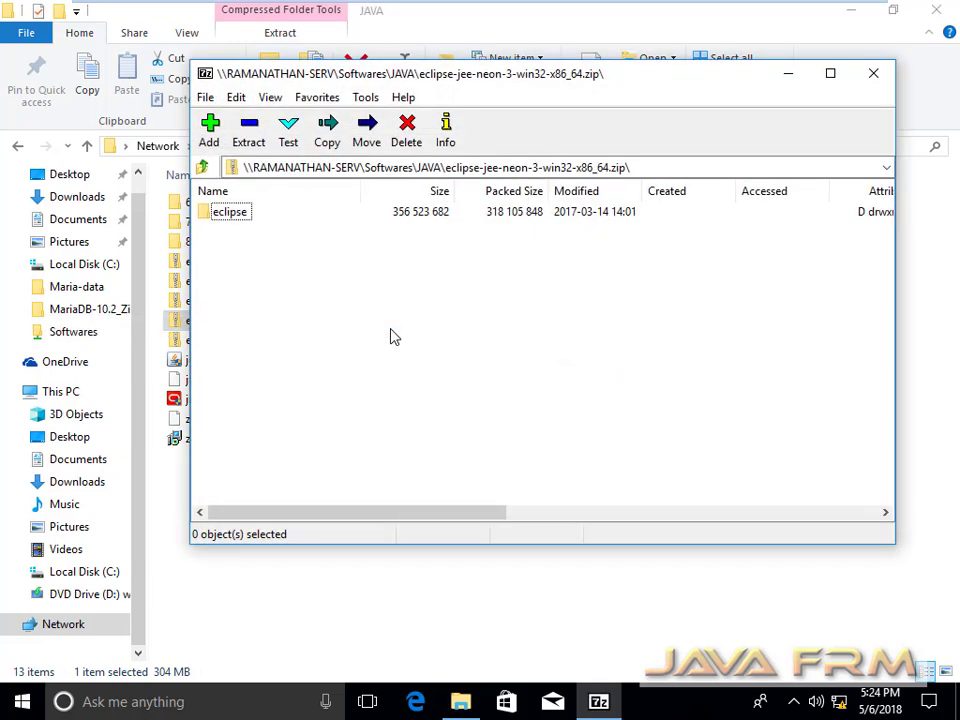
Extract the archive's eclipse folder to C:\ and close the archive window.
click(232, 213)
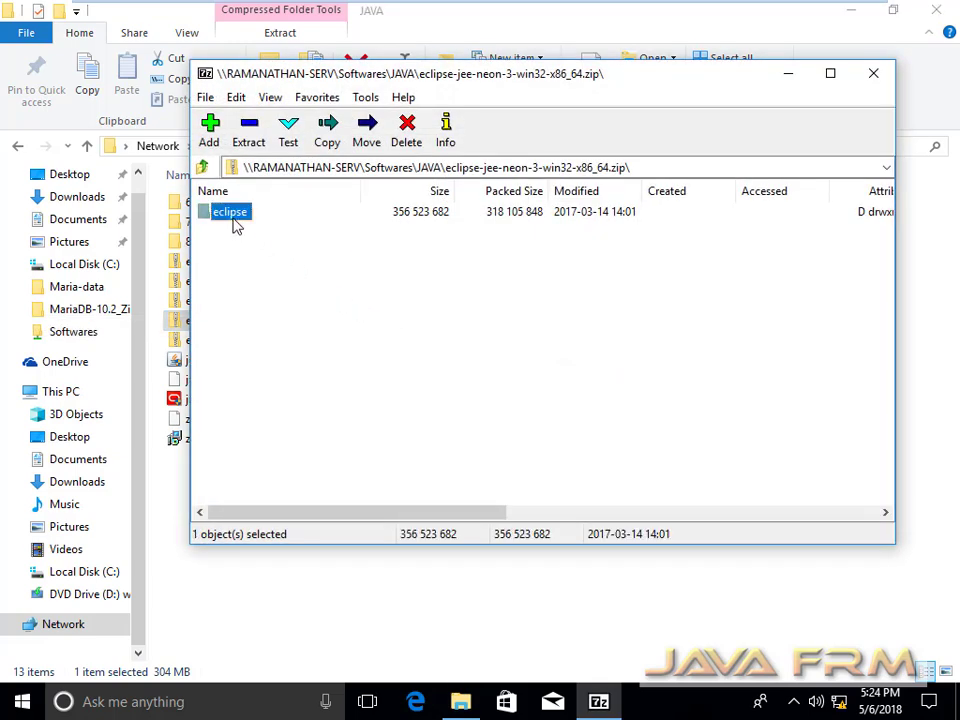
click(250, 140)
click(689, 270)
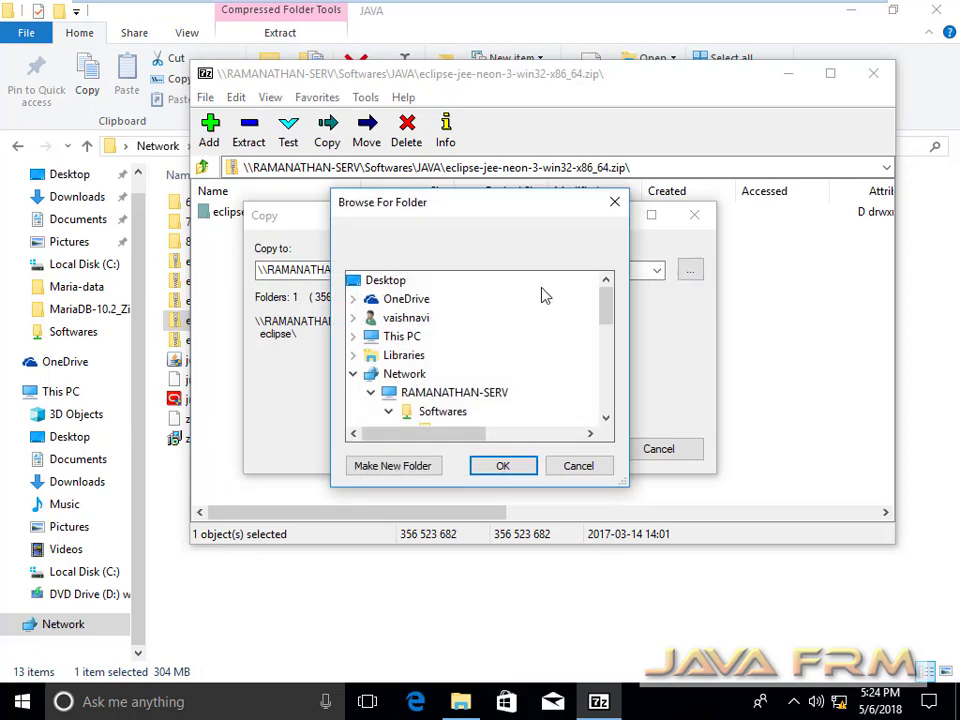
click(353, 338)
scroll(392, 354, down, 9)
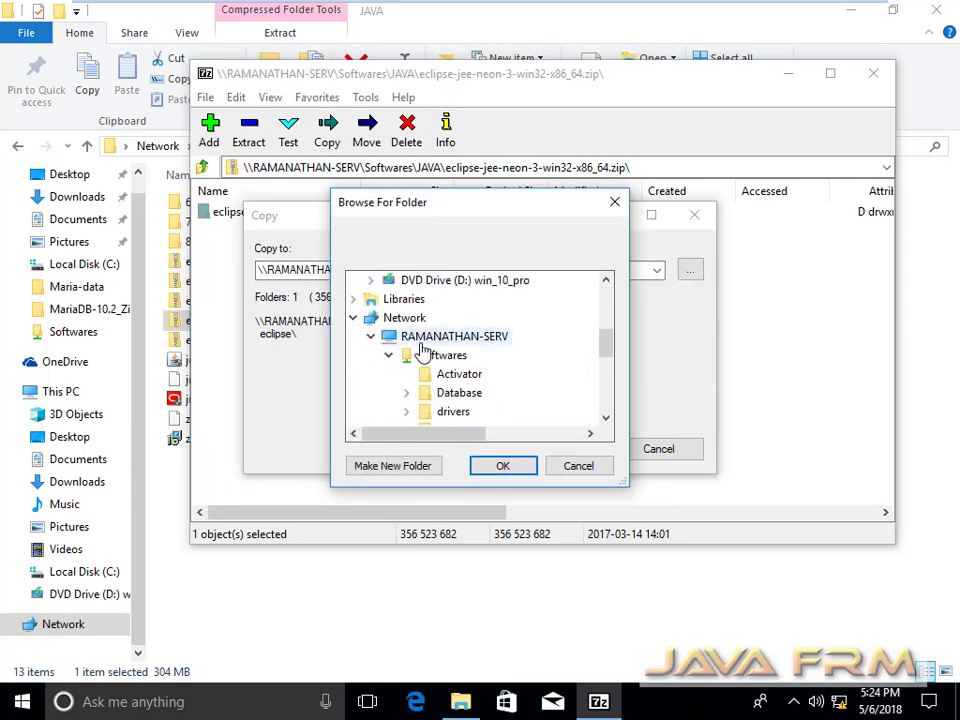
scroll(476, 369, up, 8)
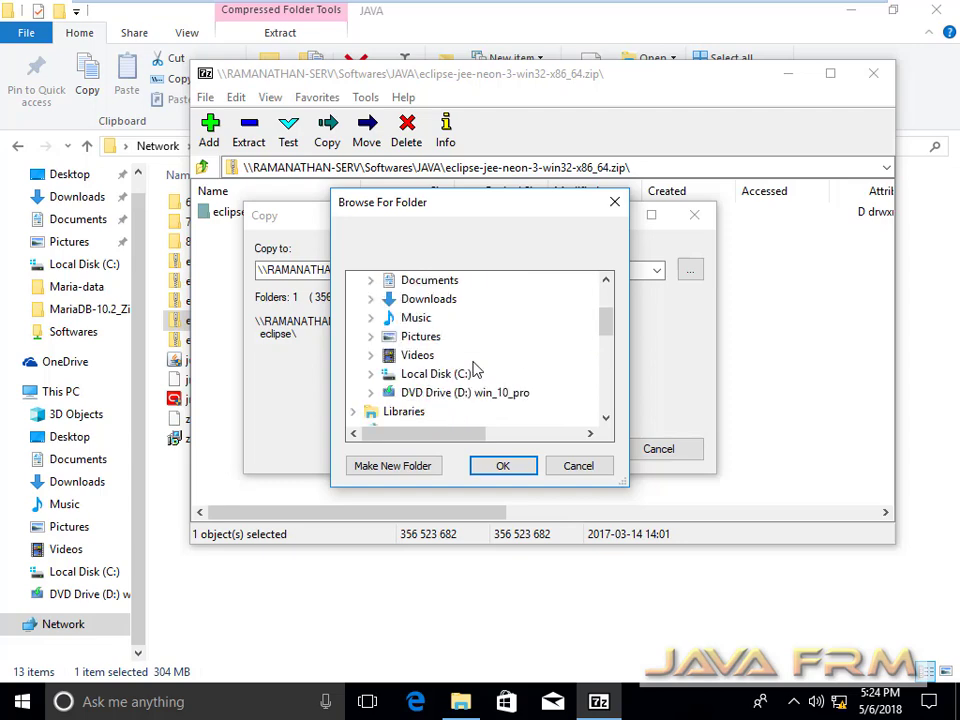
double_click(437, 376)
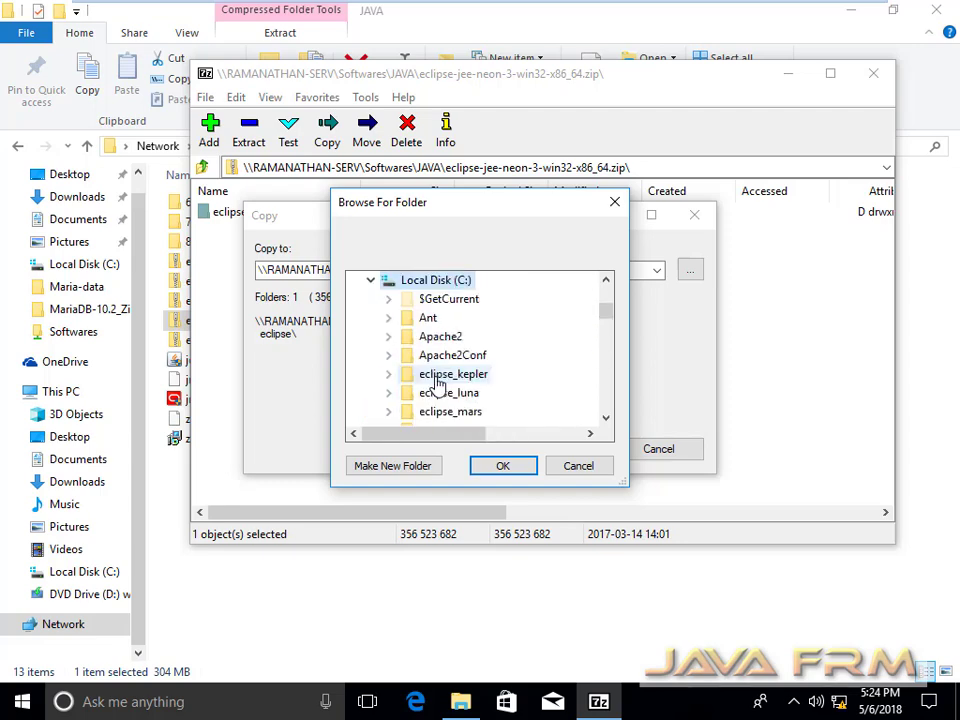
click(514, 470)
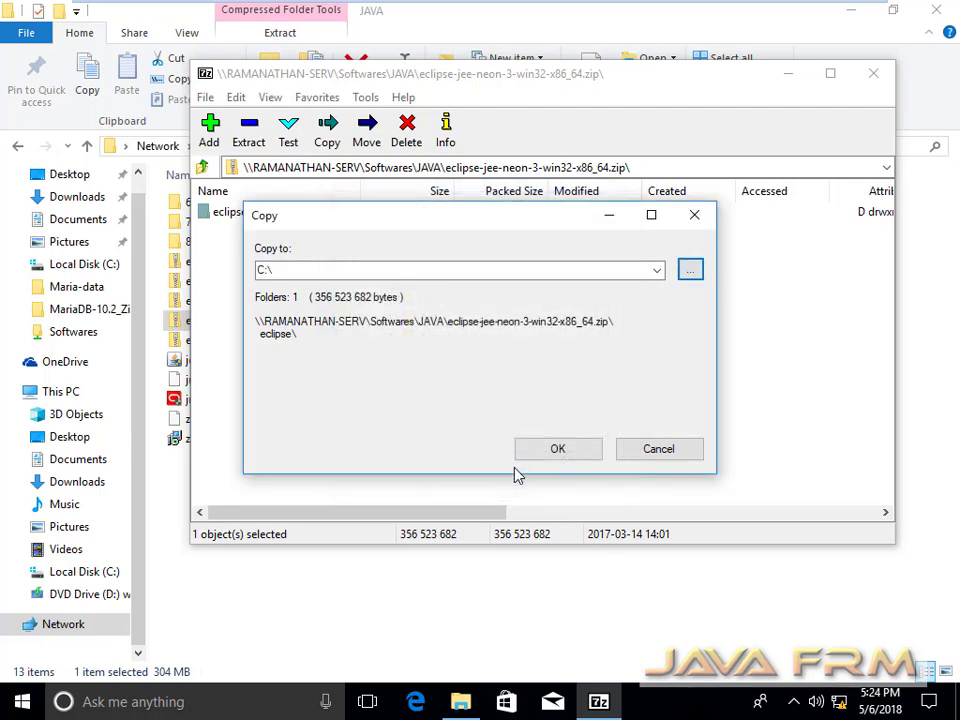
click(585, 454)
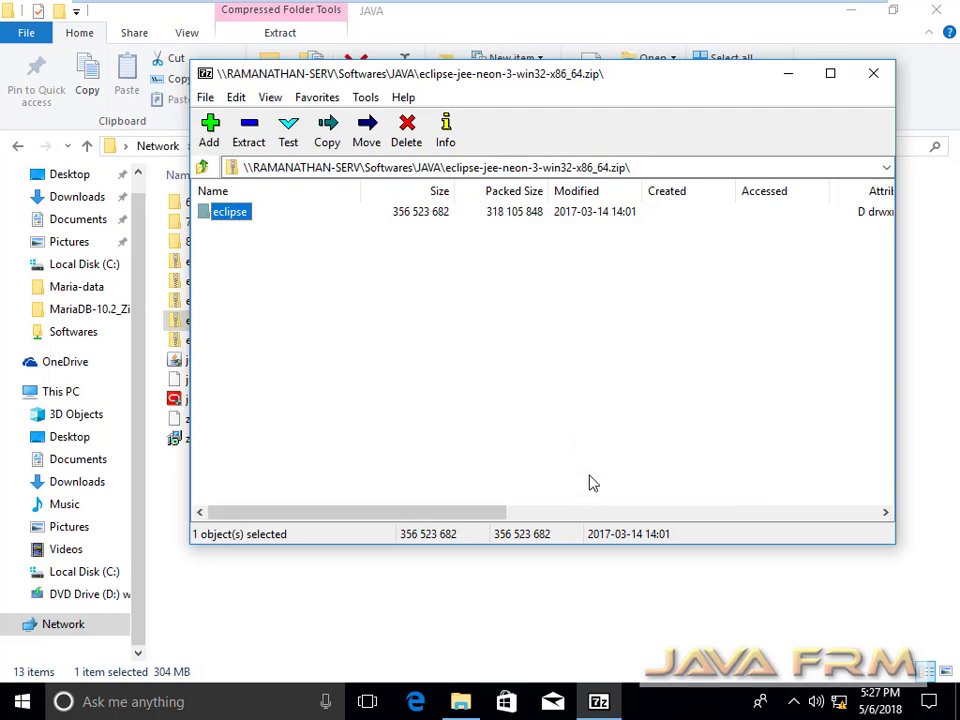
click(874, 78)
Launch the eclipse application from the eclipse folder on Local Disk (C:).
click(111, 265)
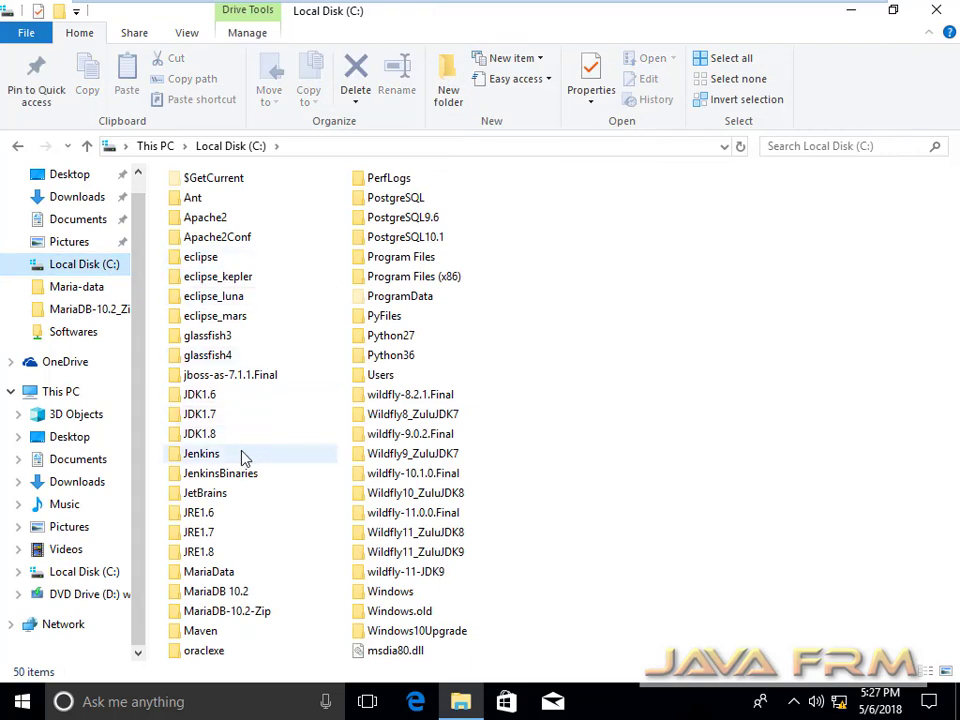
mouse_move(242, 457)
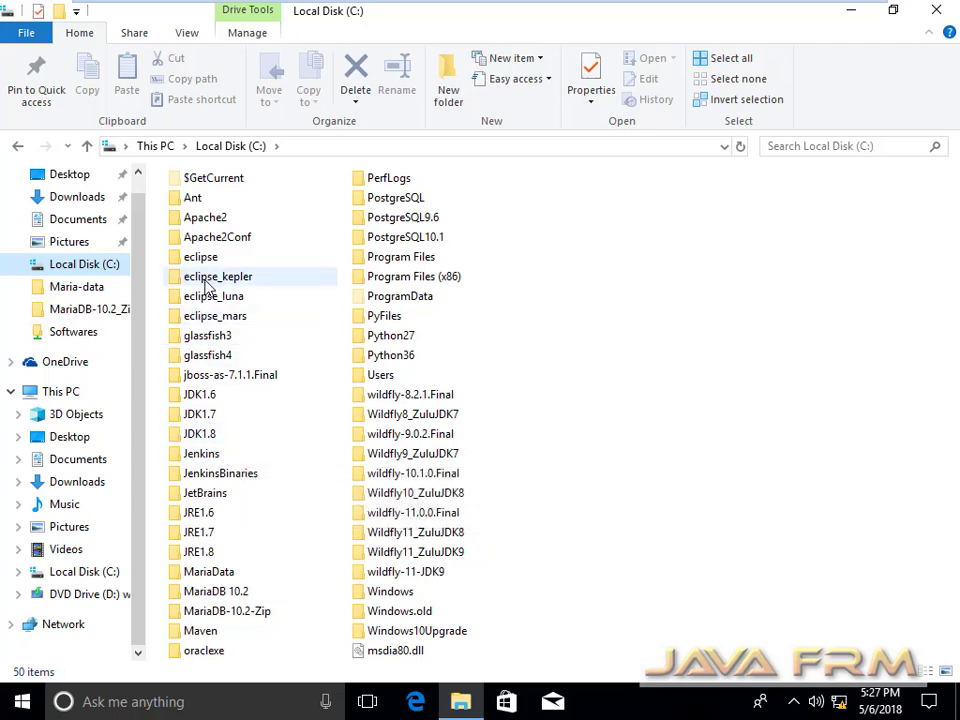
click(207, 259)
double_click(207, 259)
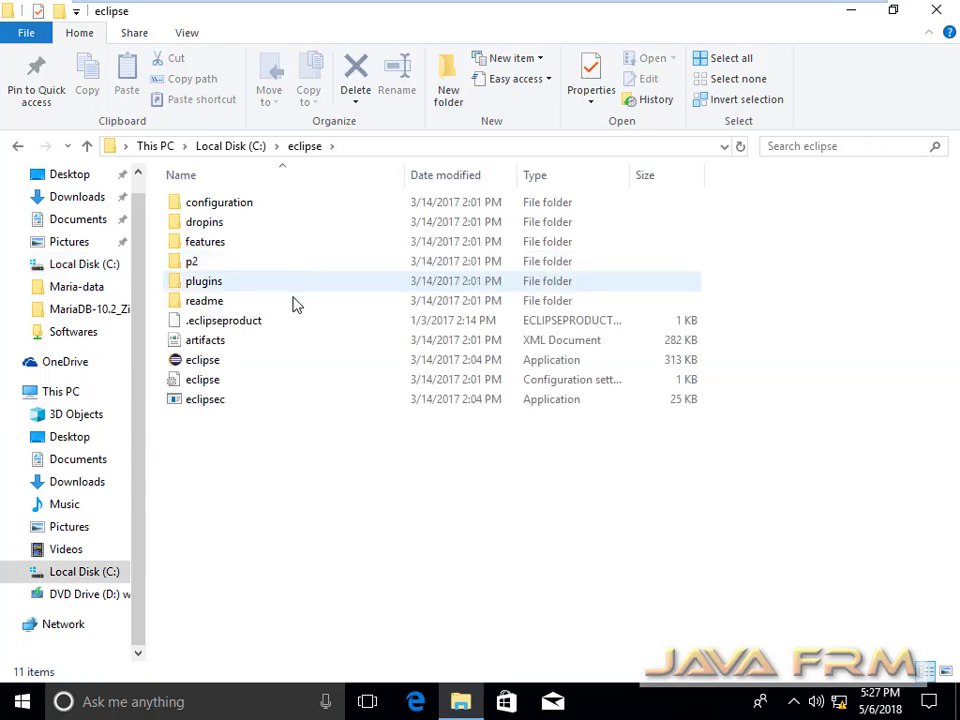
double_click(205, 363)
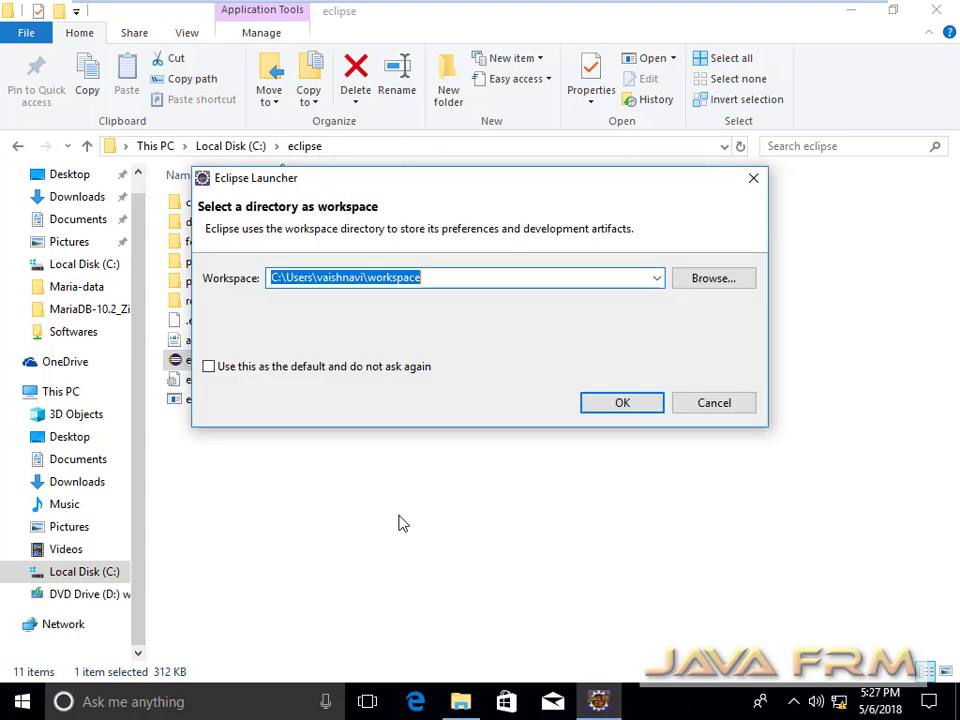
Accept the default workspace directory, maximize the Eclipse window and close the Welcome page.
click(622, 404)
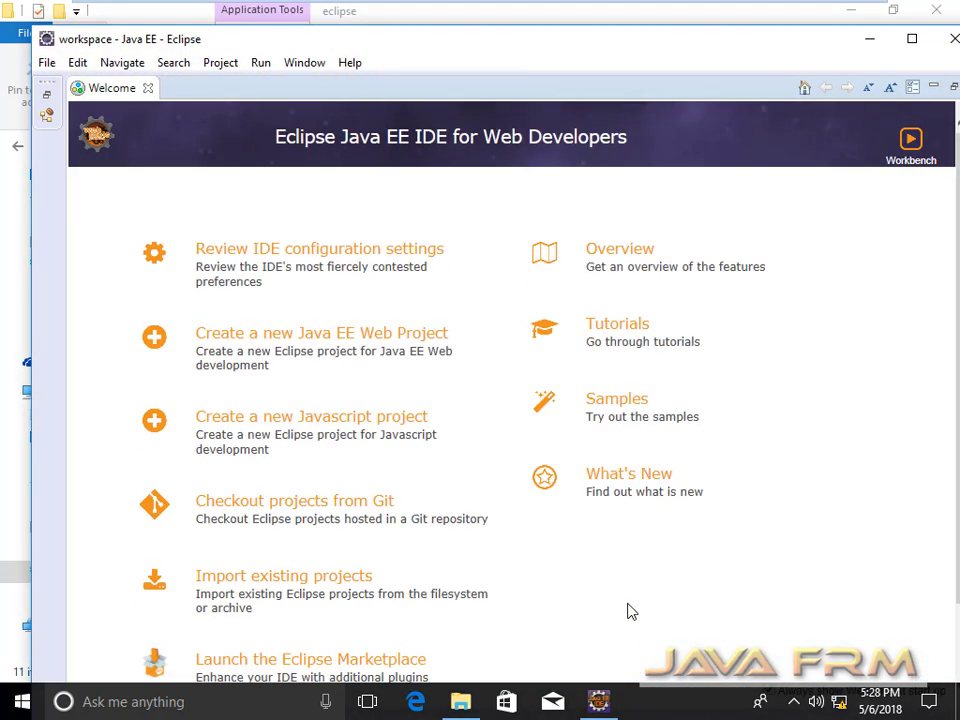
click(913, 40)
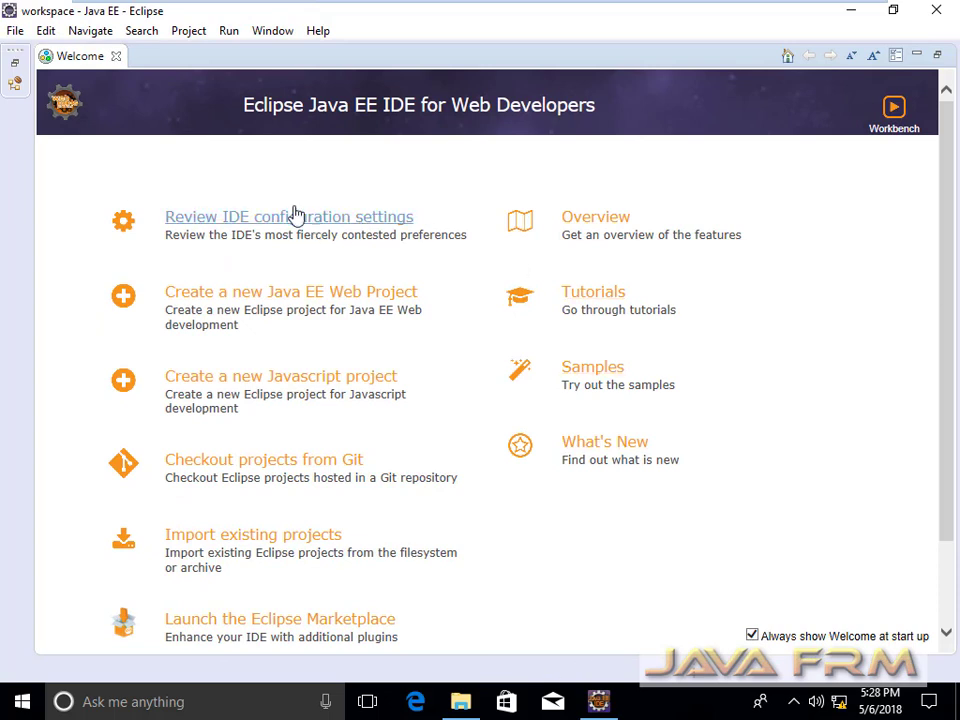
click(116, 57)
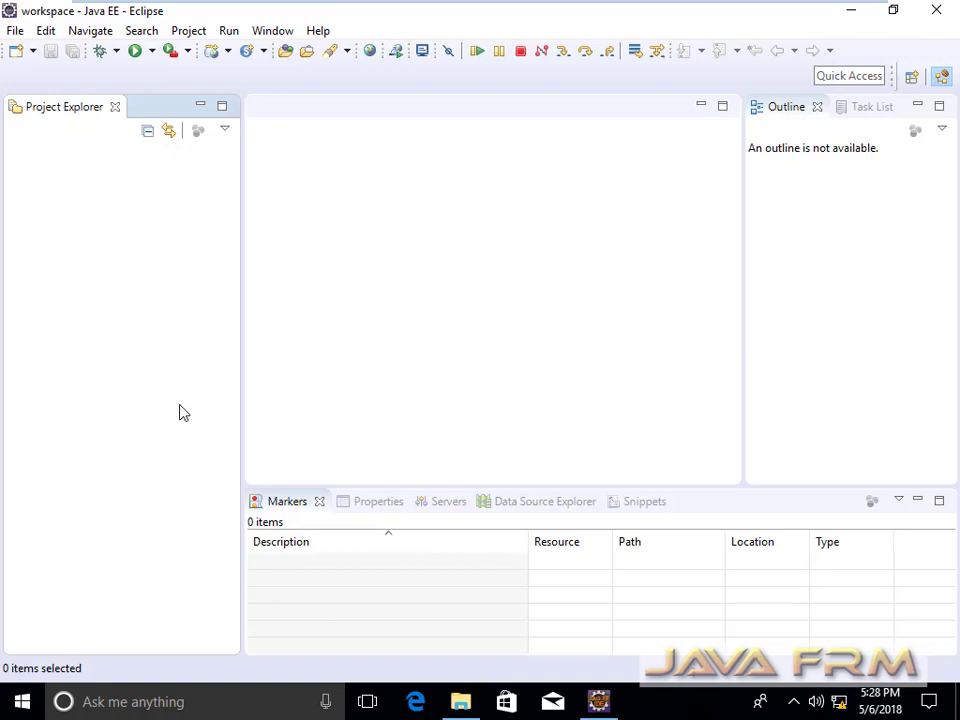
Review the Installed JREs list with widened columns and the compiler compliance level in the Java preferences.
click(15, 36)
mouse_move(270, 38)
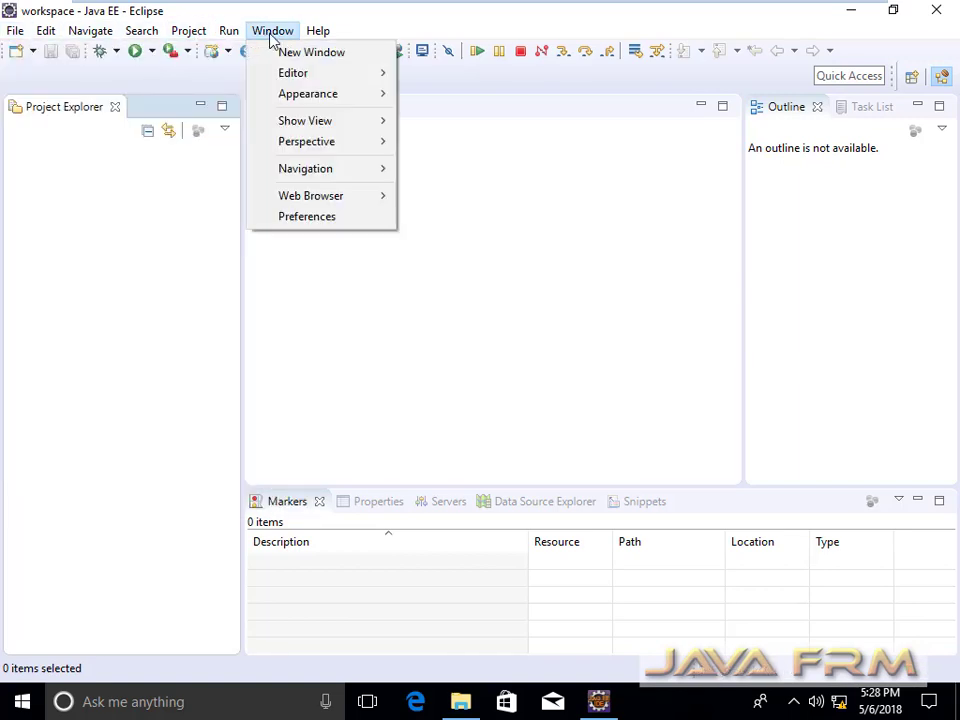
click(317, 222)
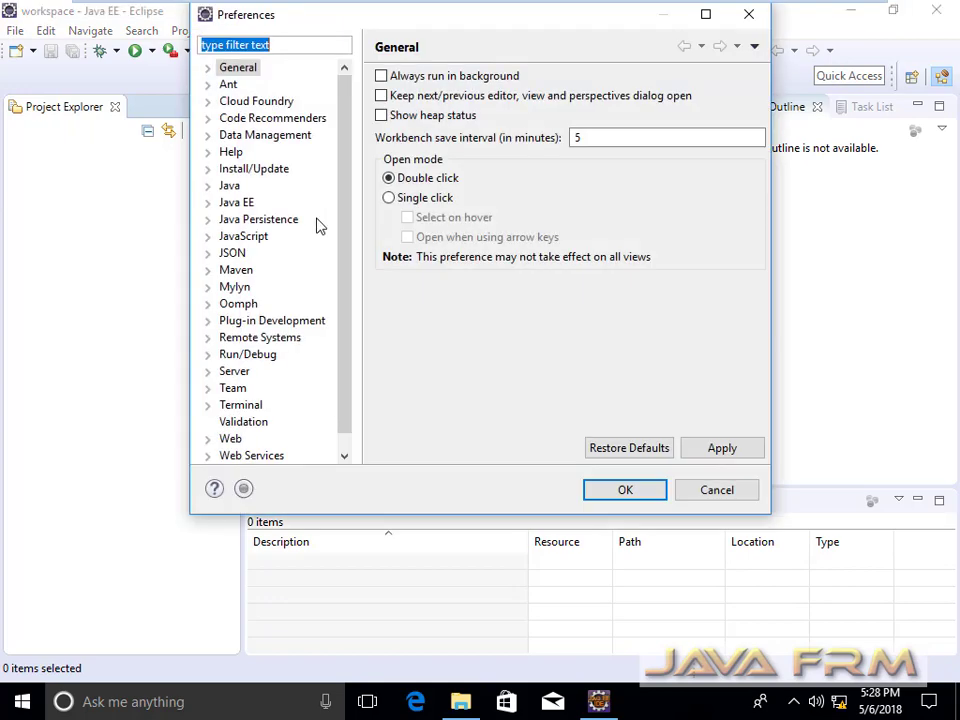
click(208, 186)
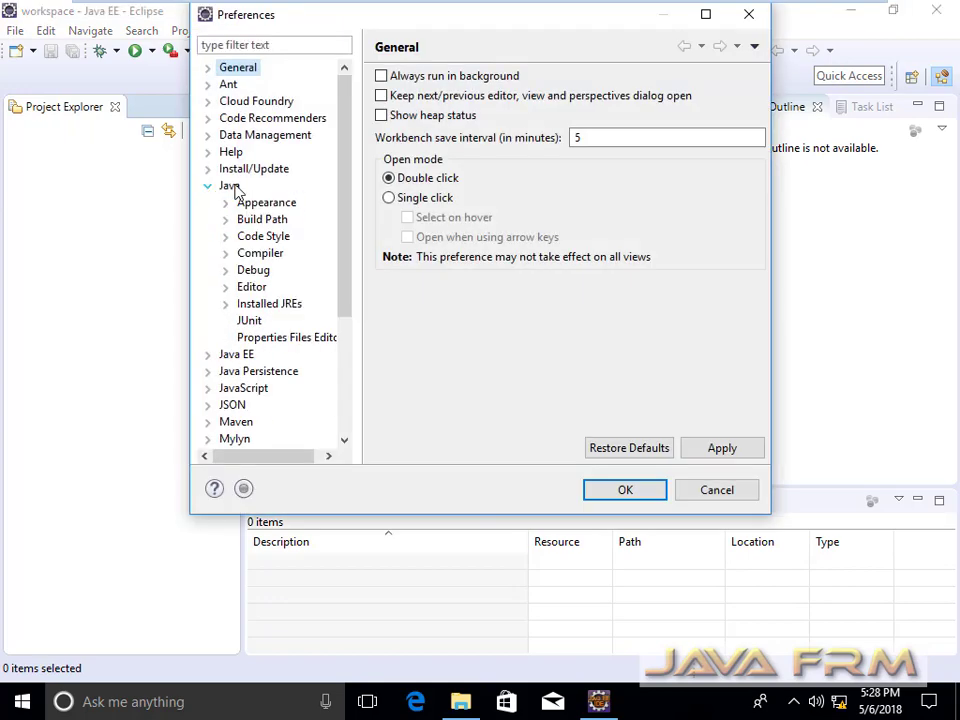
click(268, 302)
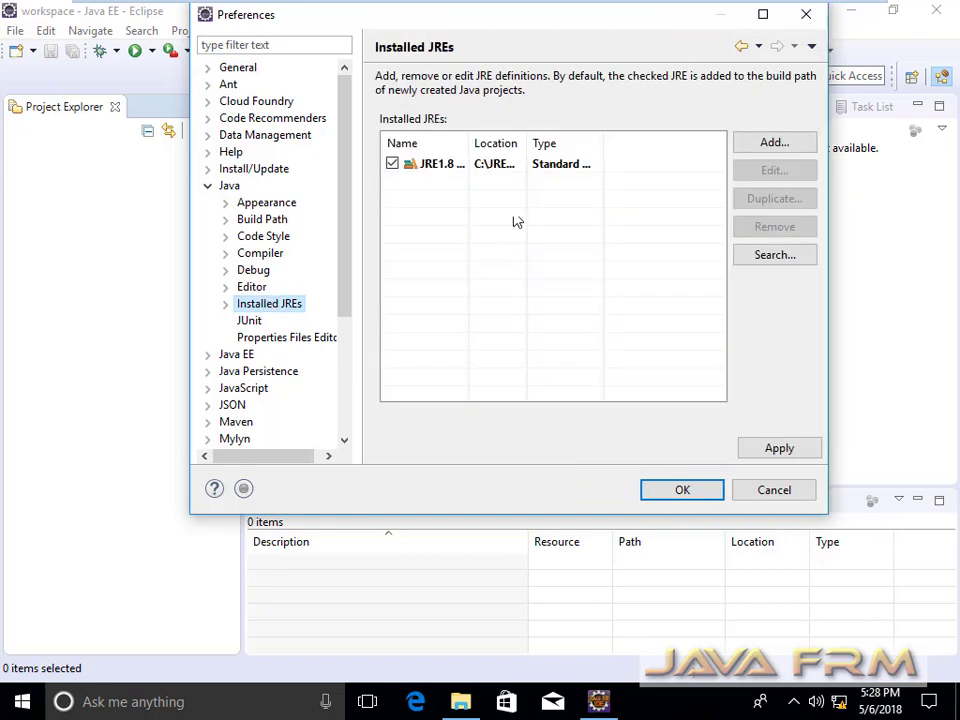
drag(467, 139, 516, 146)
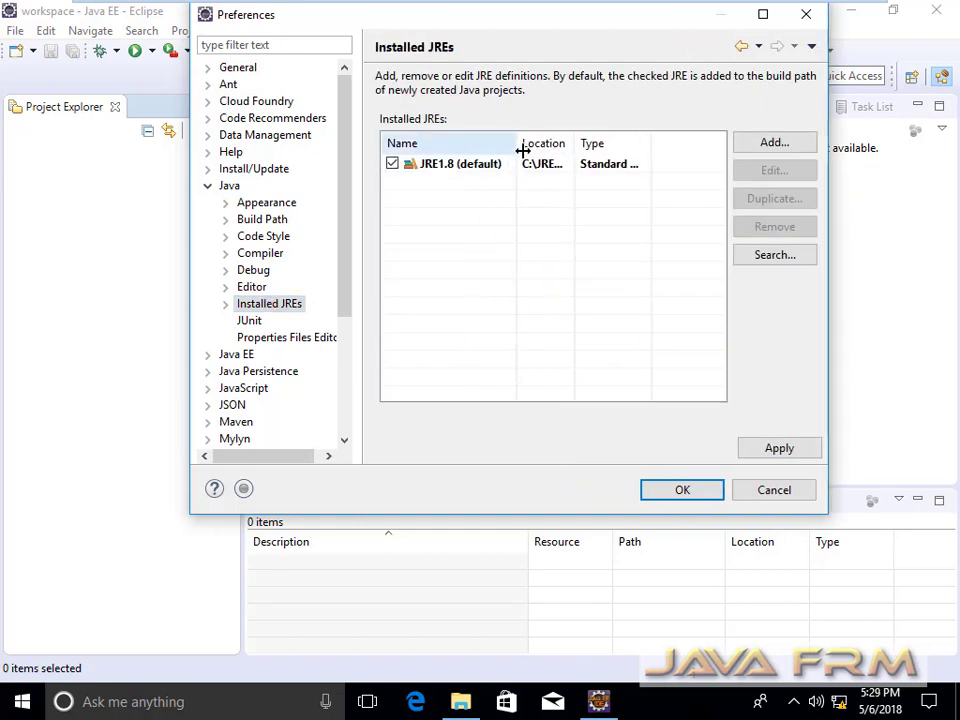
drag(577, 144, 598, 146)
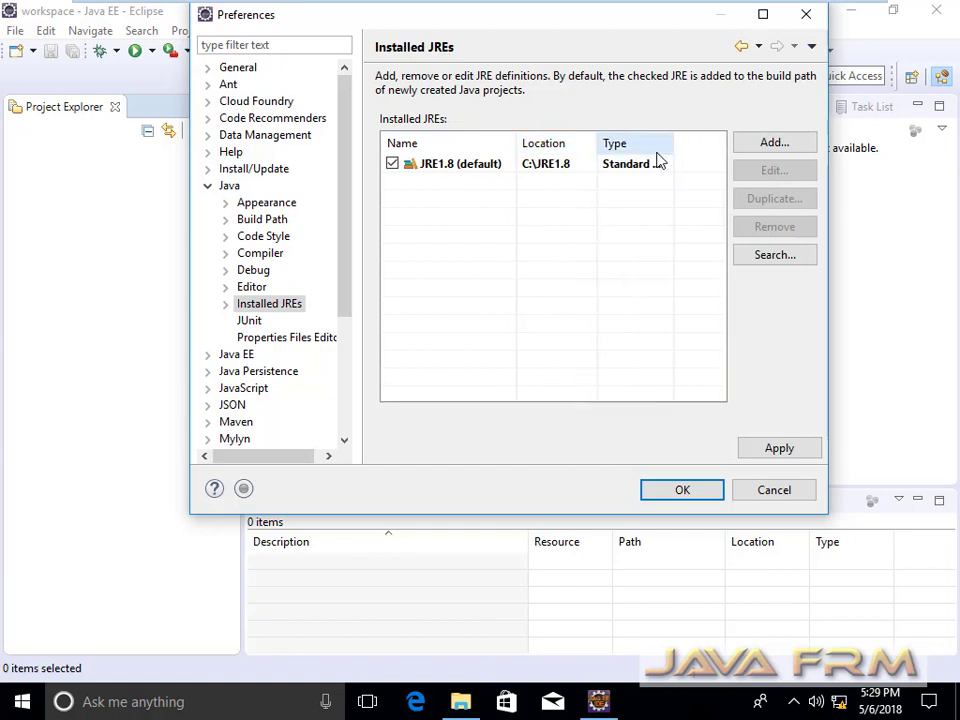
drag(674, 148, 698, 148)
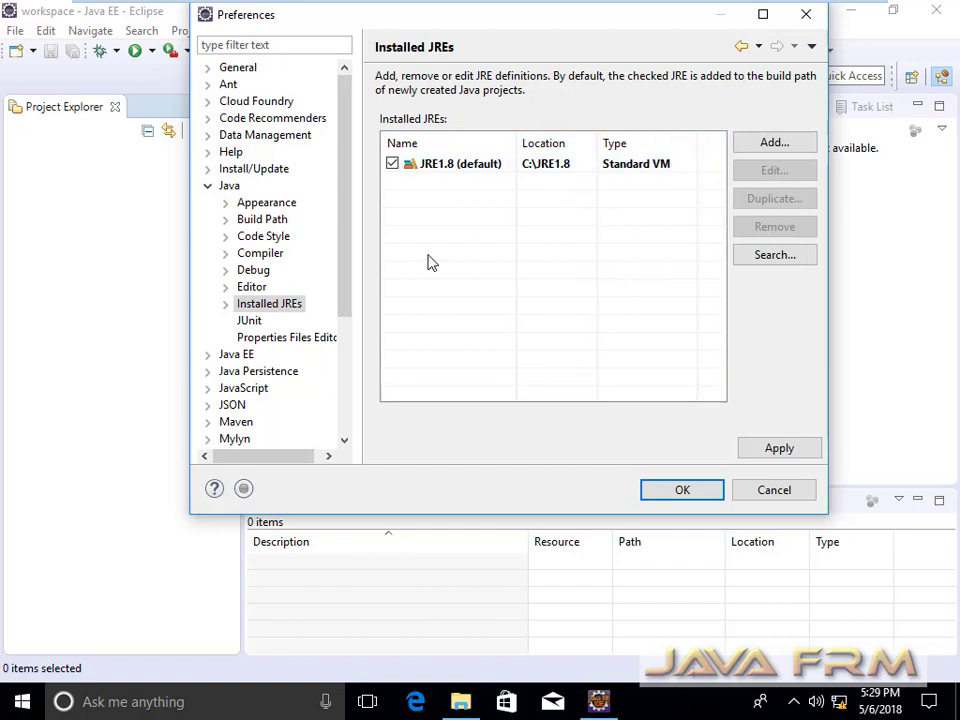
click(253, 252)
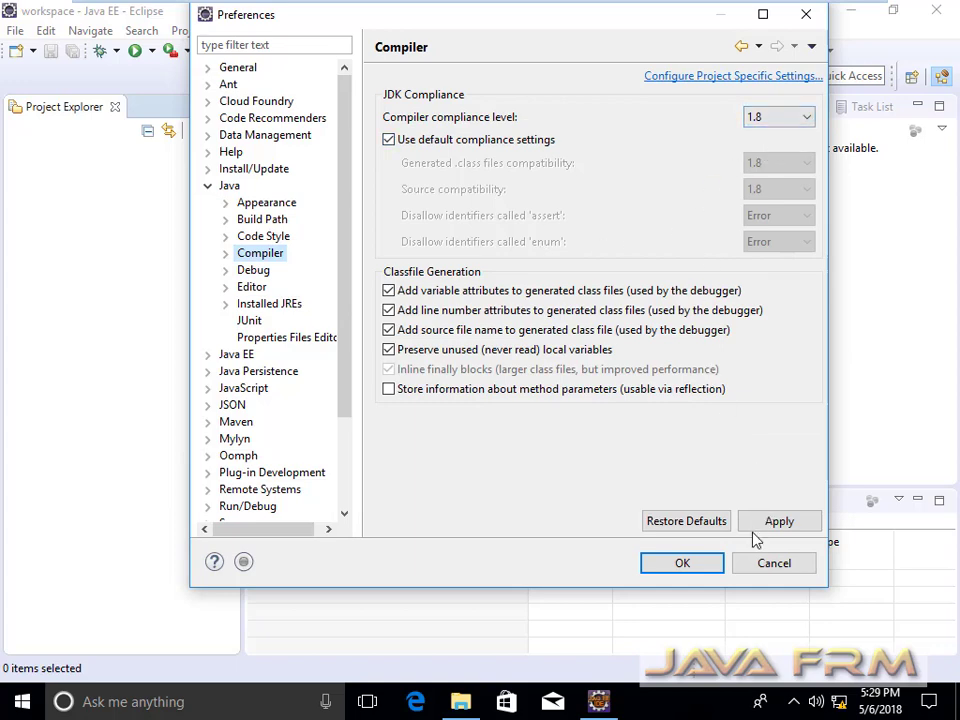
click(681, 564)
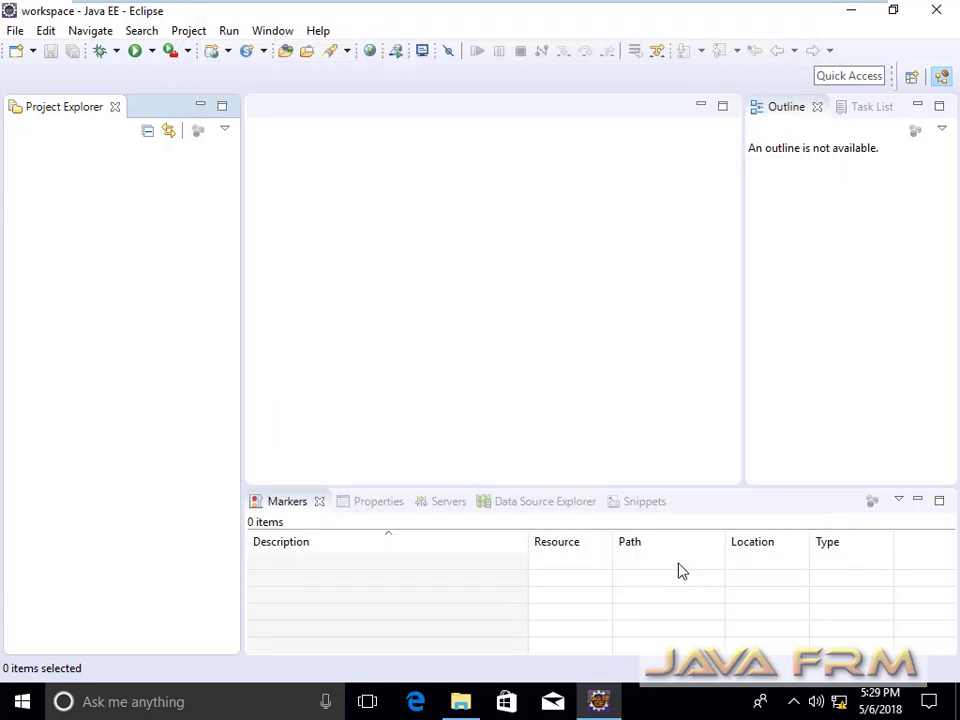
Create a Java project named Demo with output folders allowed for source folders, and open the Java perspective.
click(15, 32)
mouse_move(43, 55)
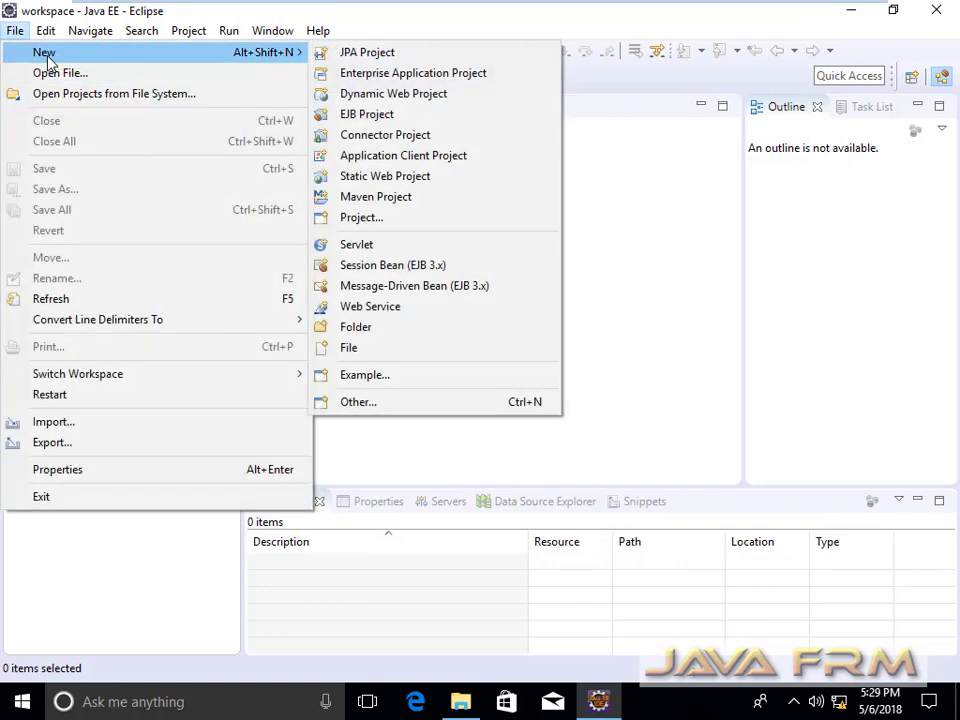
click(405, 220)
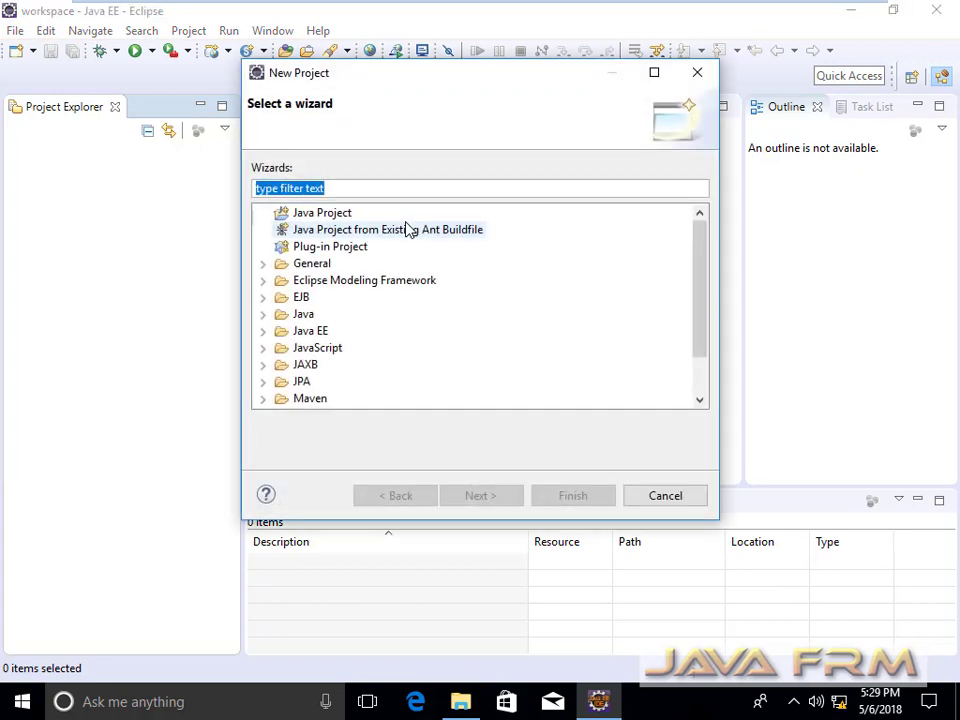
click(340, 213)
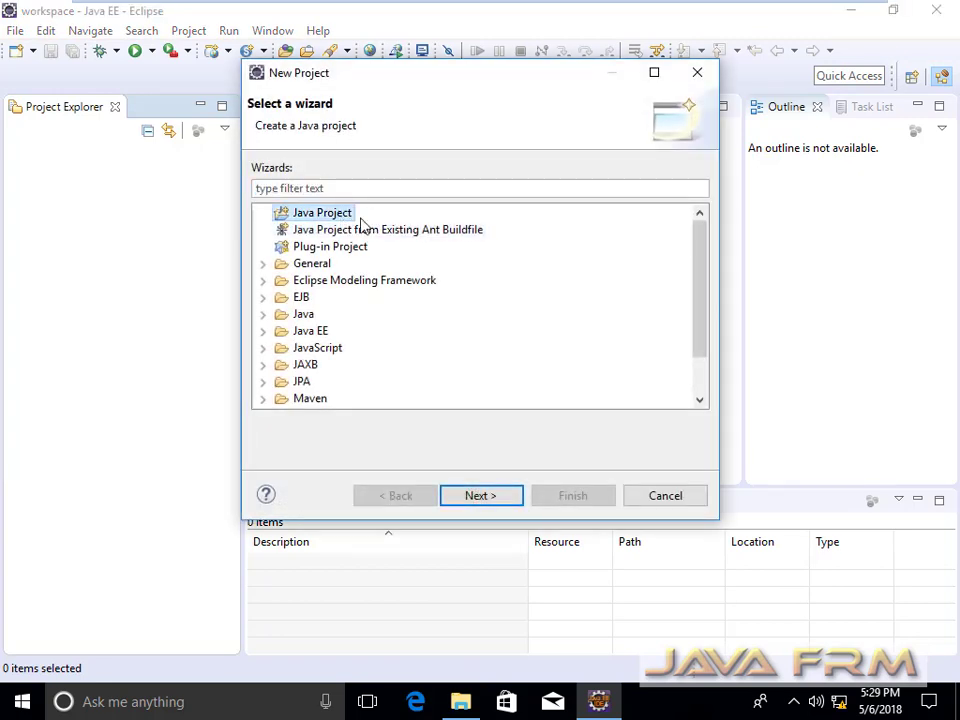
click(497, 505)
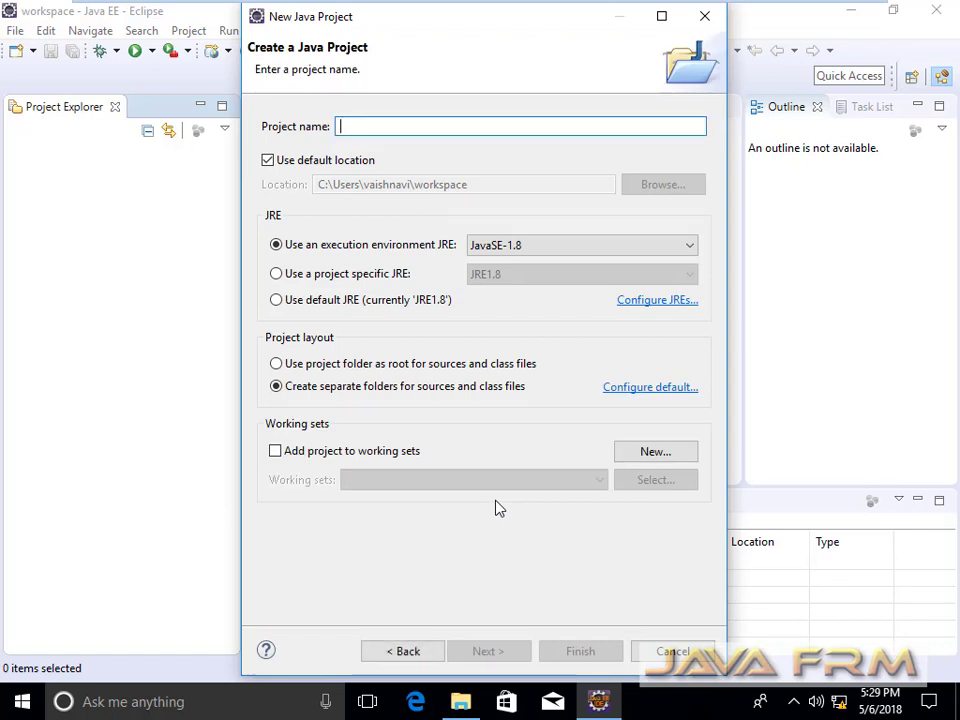
text(Demo)
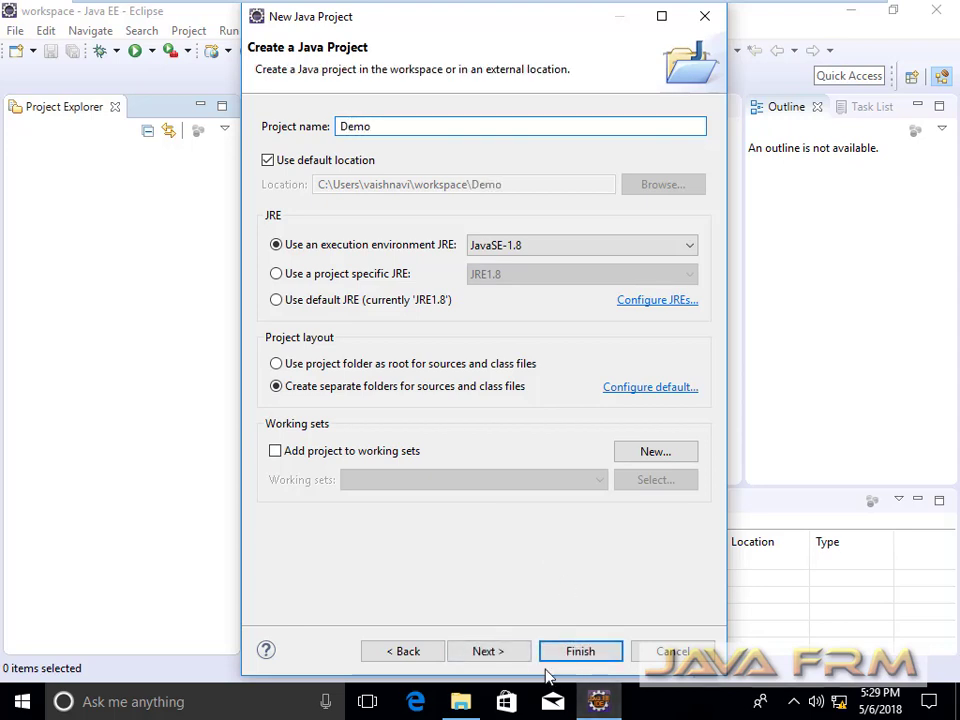
click(503, 650)
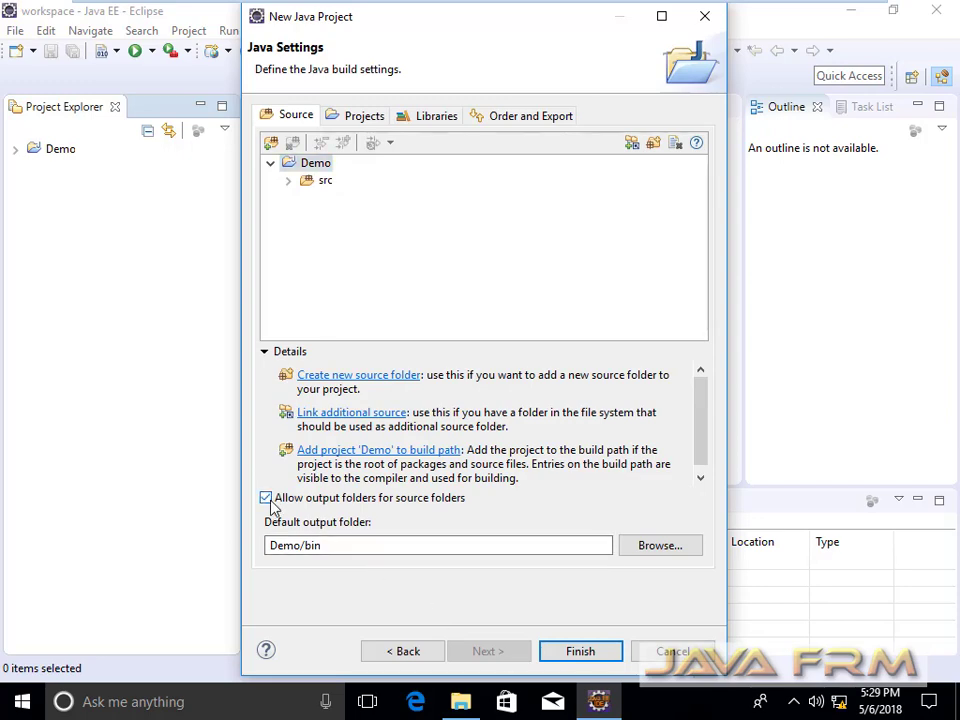
click(581, 662)
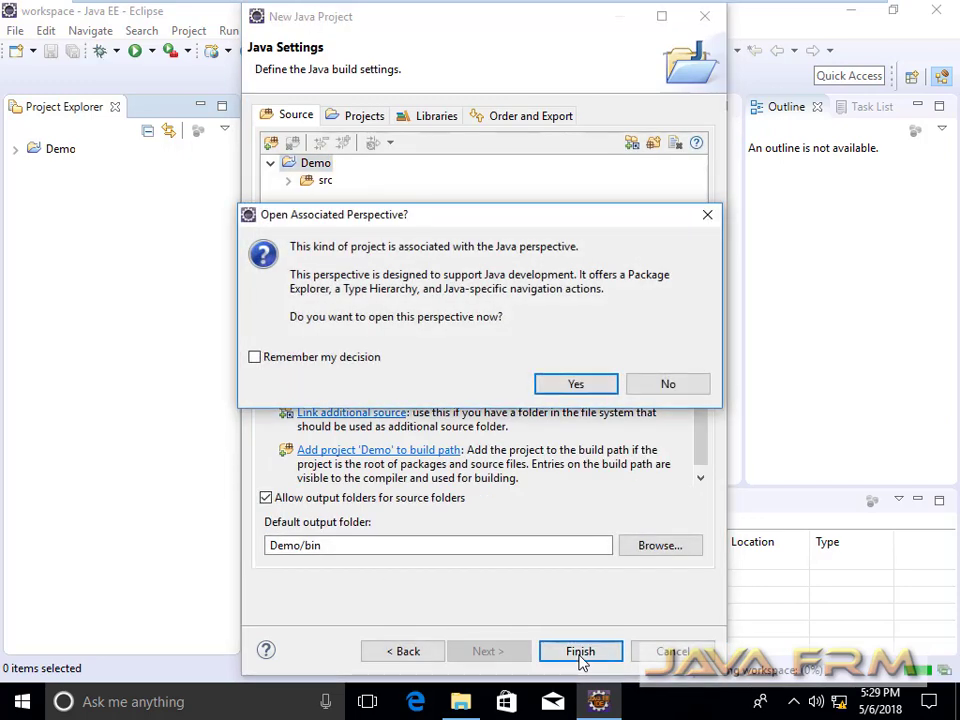
click(584, 392)
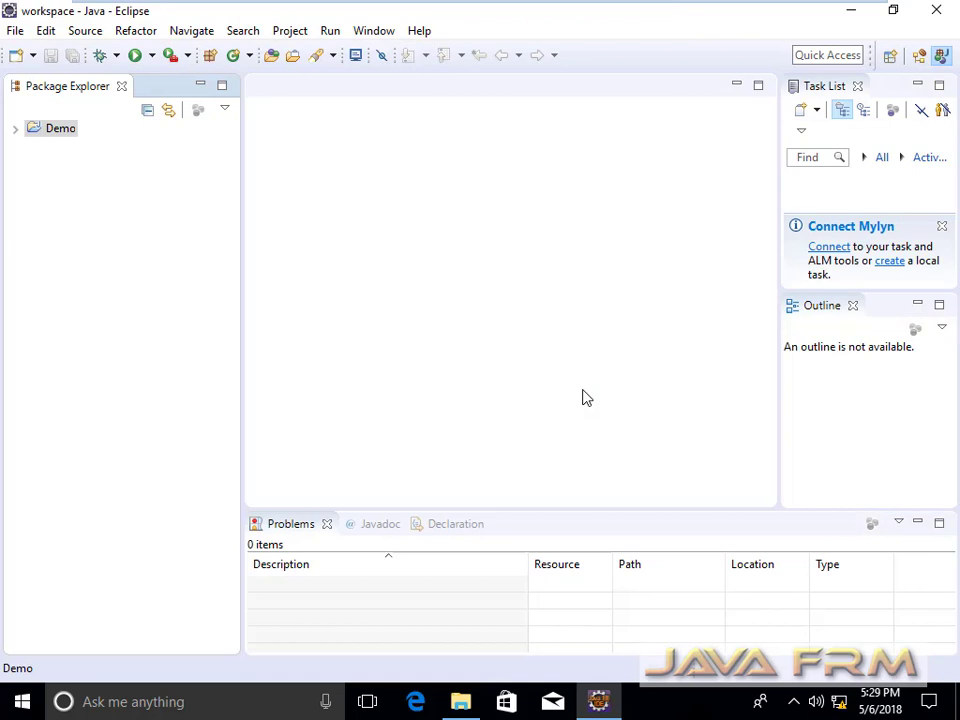
Create a public class named Welcome in the Demo project's src folder, including a public static void main method stub.
click(16, 132)
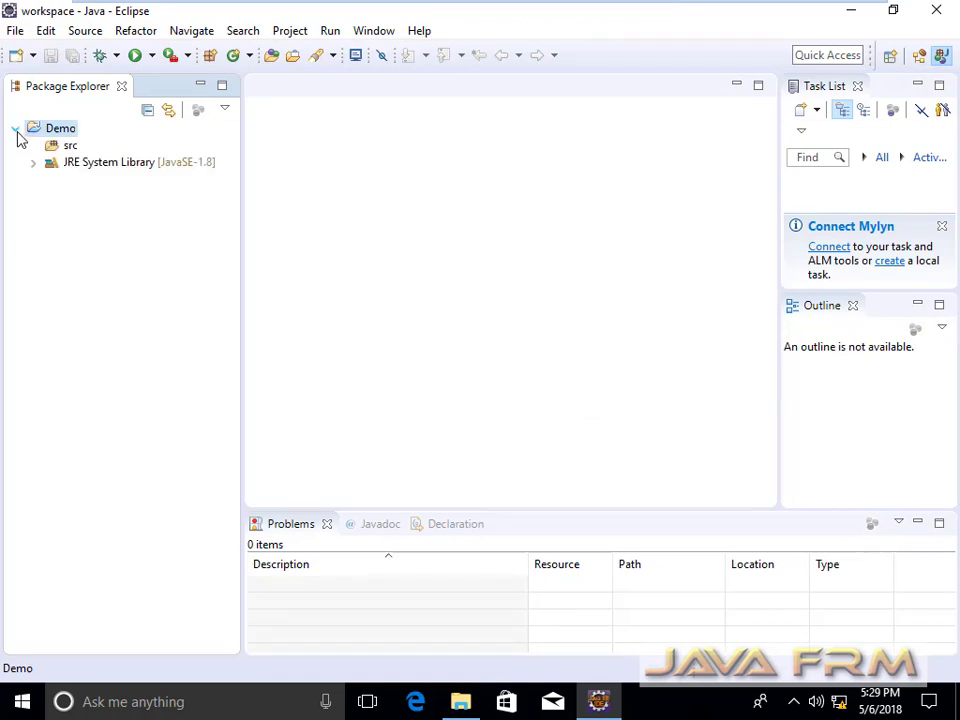
click(70, 152)
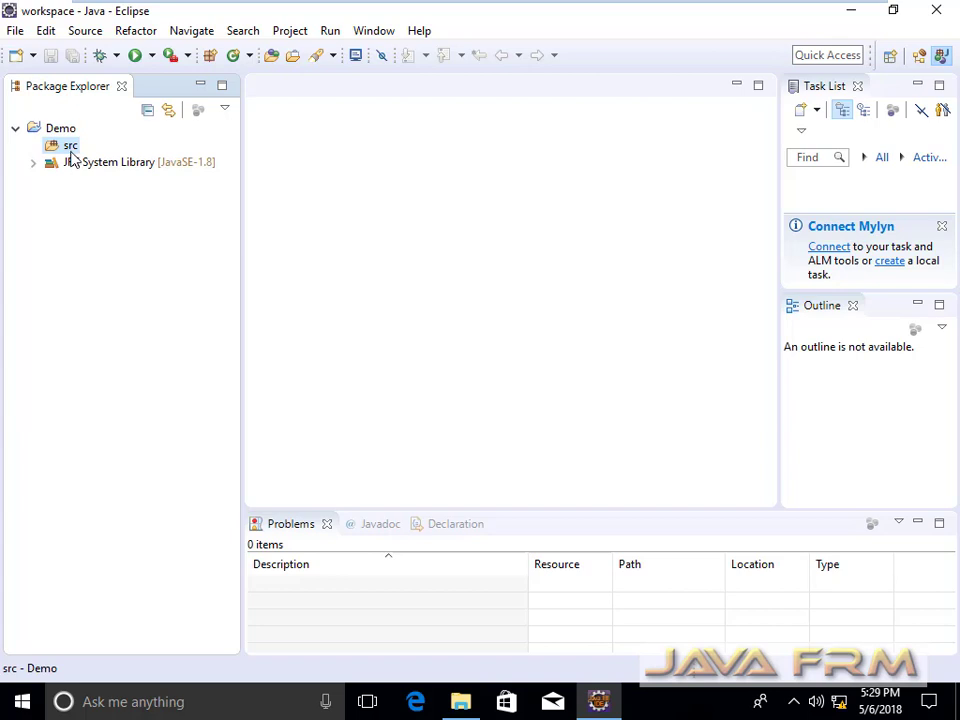
right_click(70, 152)
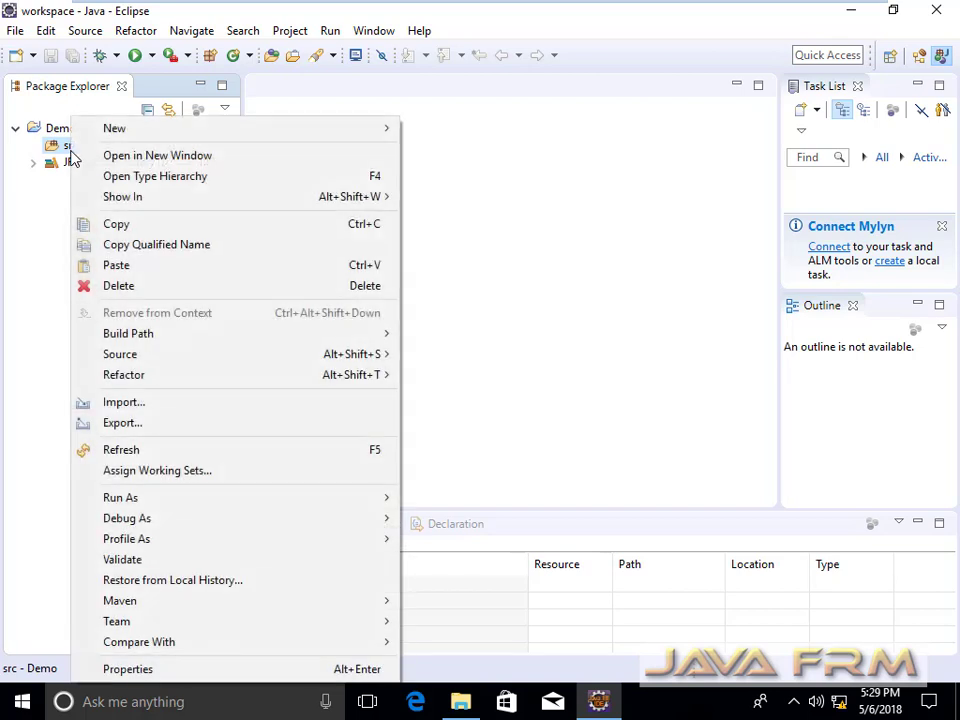
mouse_move(156, 136)
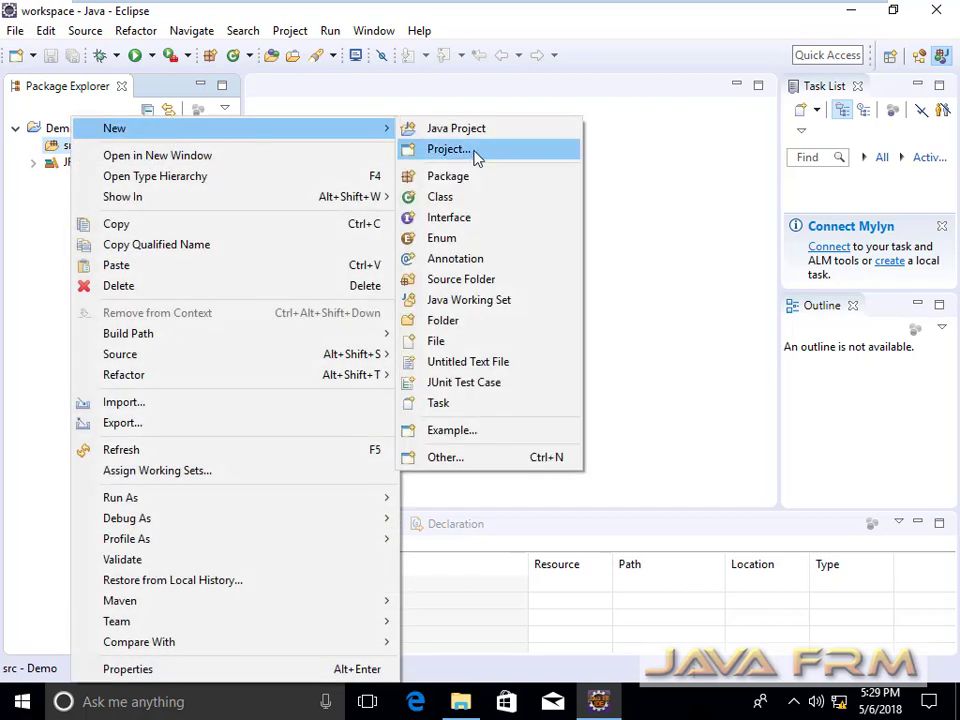
click(441, 197)
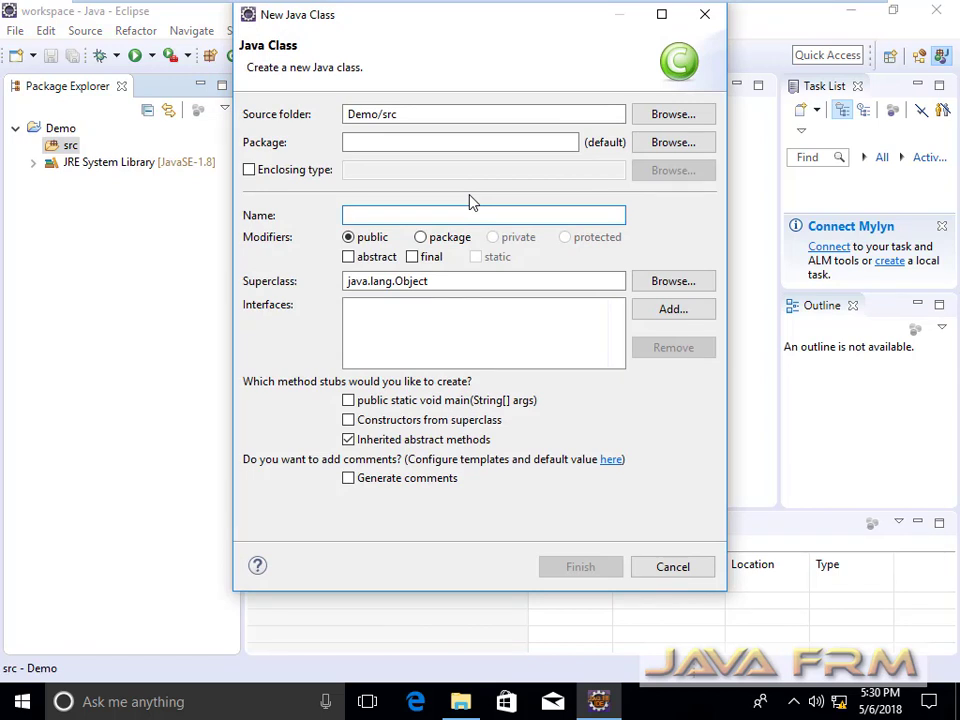
text(Welcome)
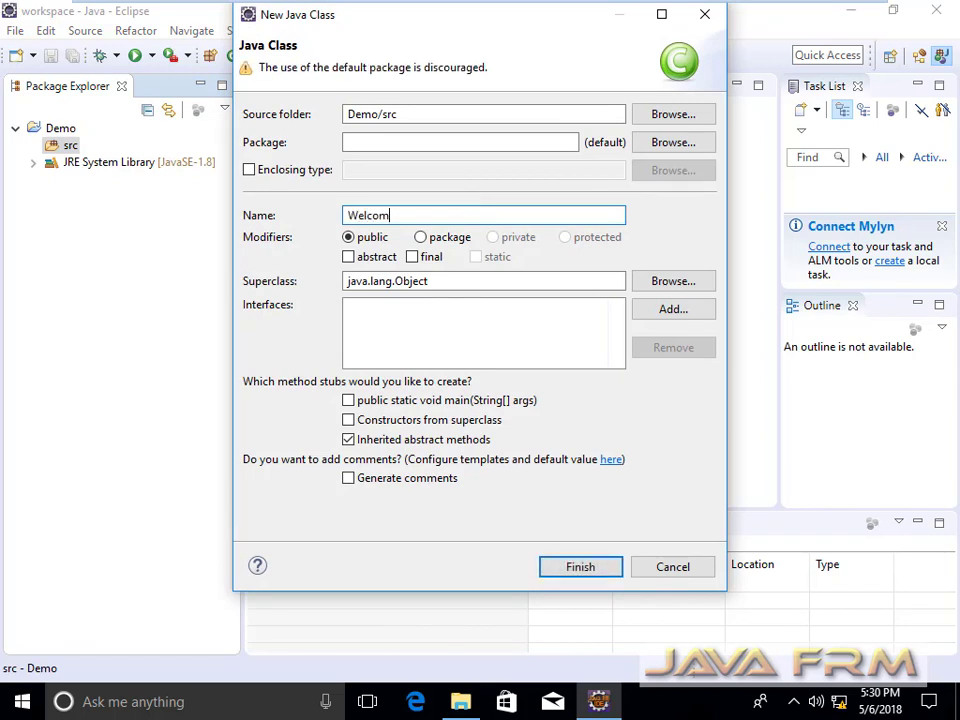
click(348, 400)
click(586, 568)
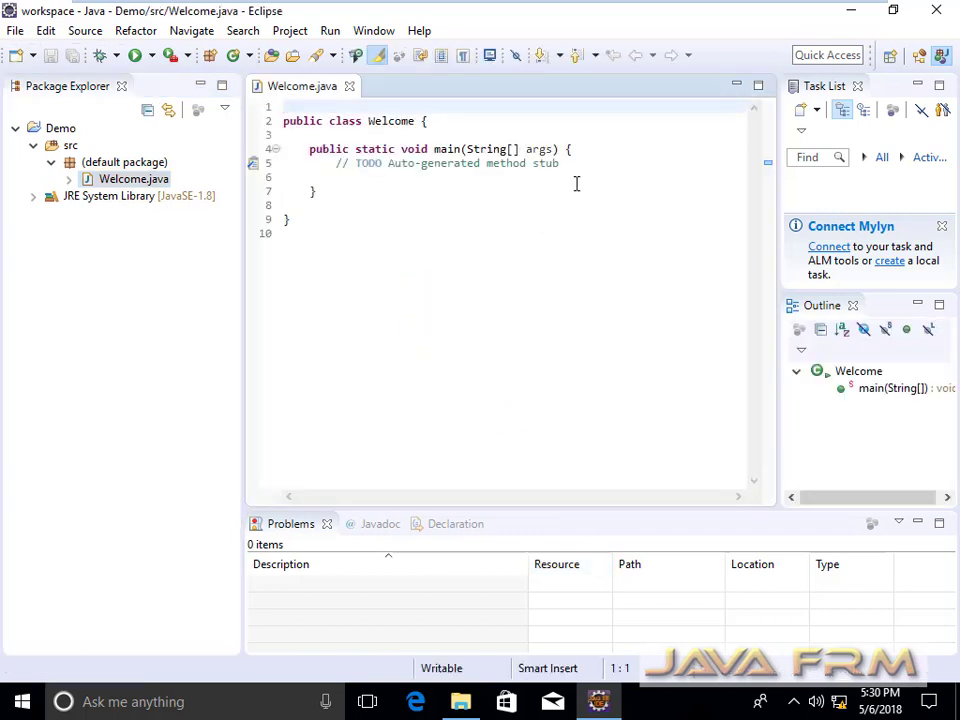
Insert an empty System.out.println statement below the TODO comment in the main method using the sysout code template.
click(564, 164)
key(Return)
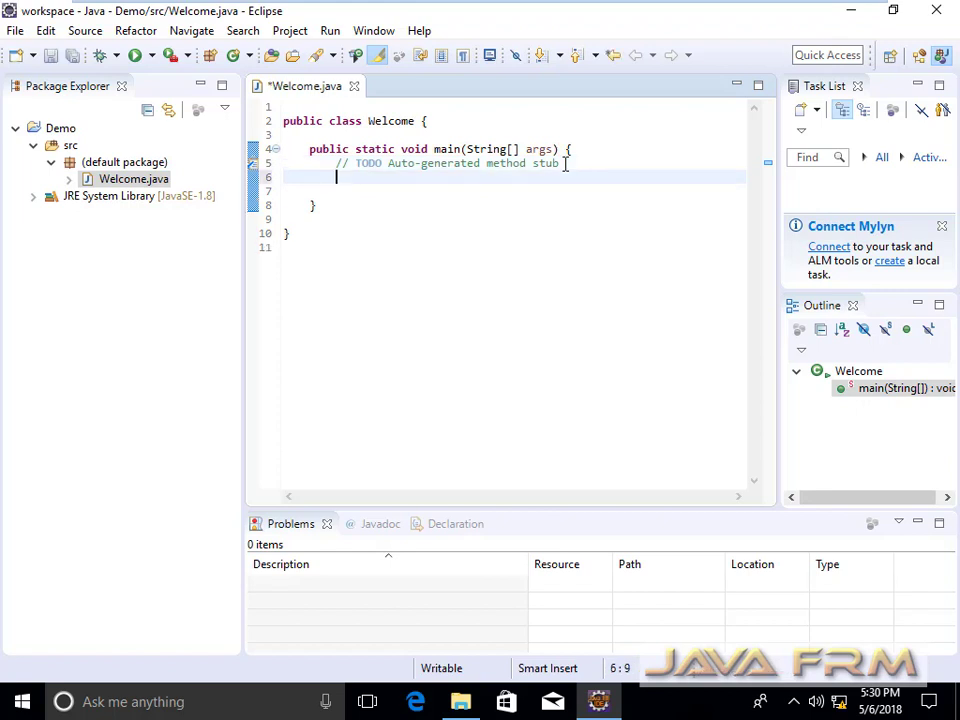
text(Sysout)
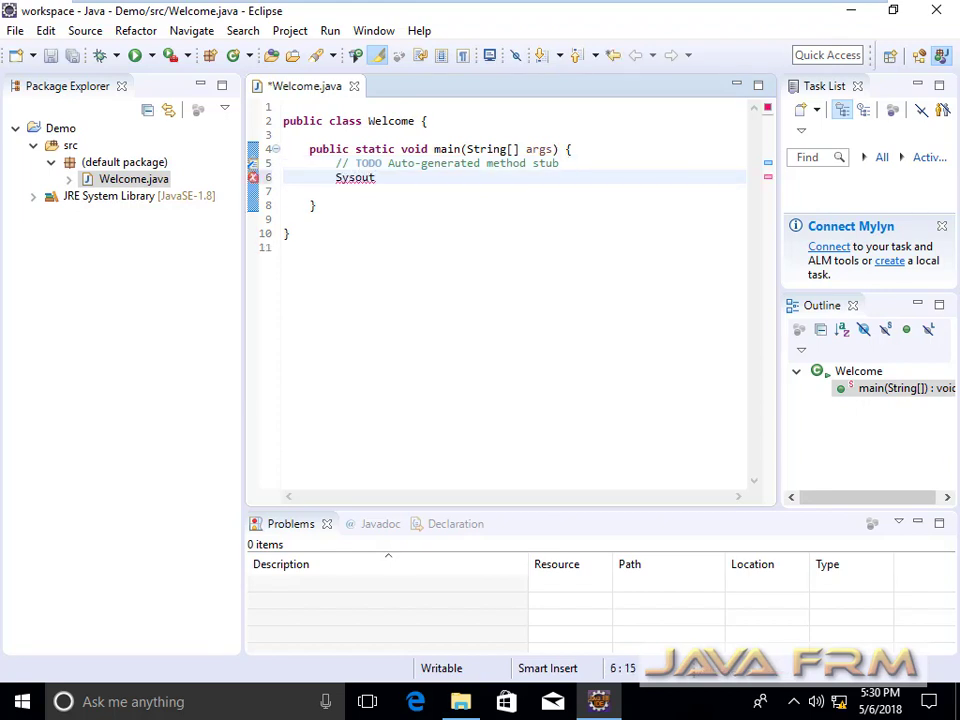
key(ctrl+space)
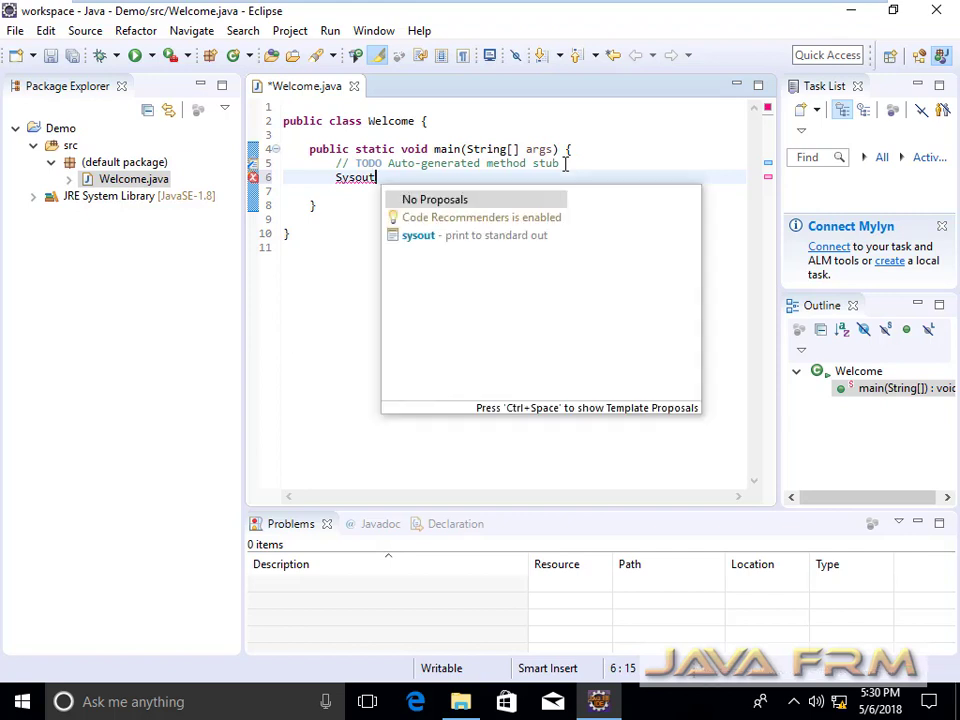
key(ctrl+space)
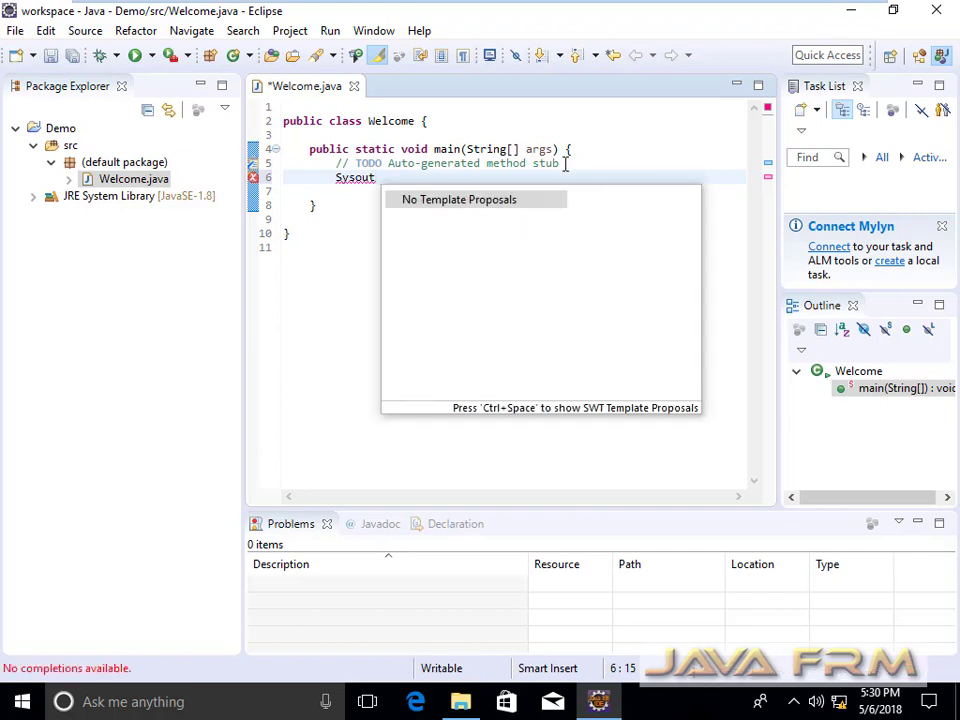
key(ctrl+space)
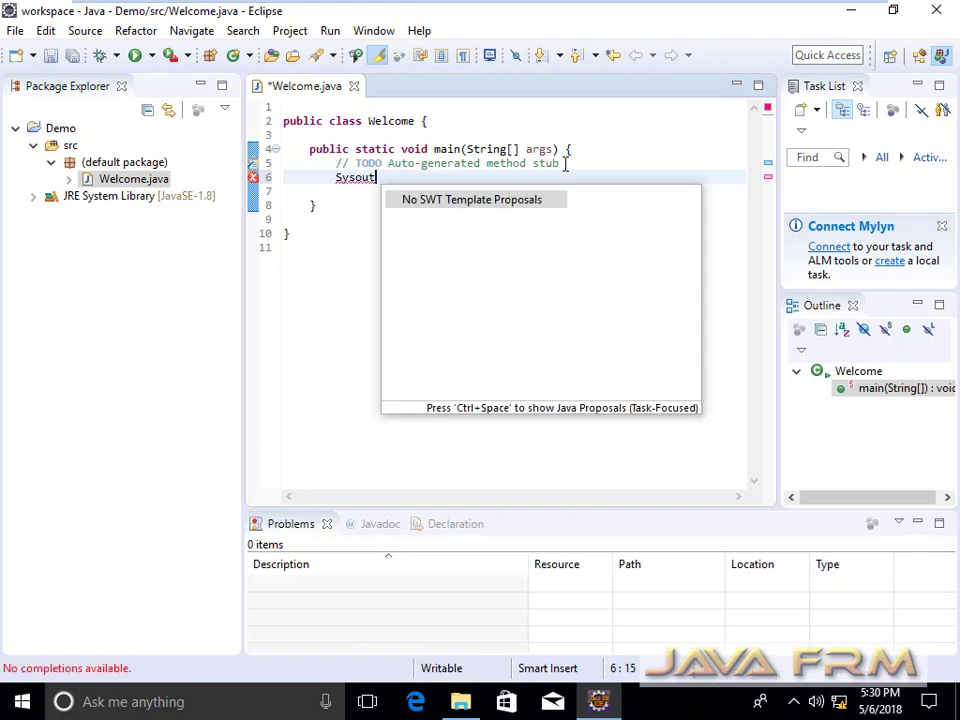
key(BackSpace)
text(t)
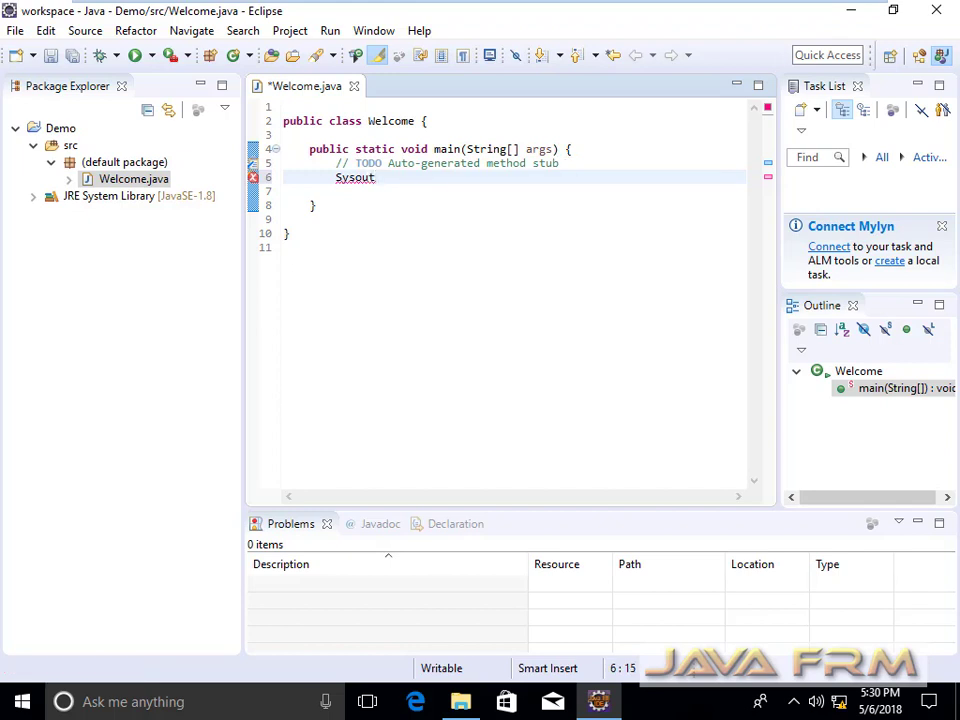
key(ctrl+space)
key(Return)
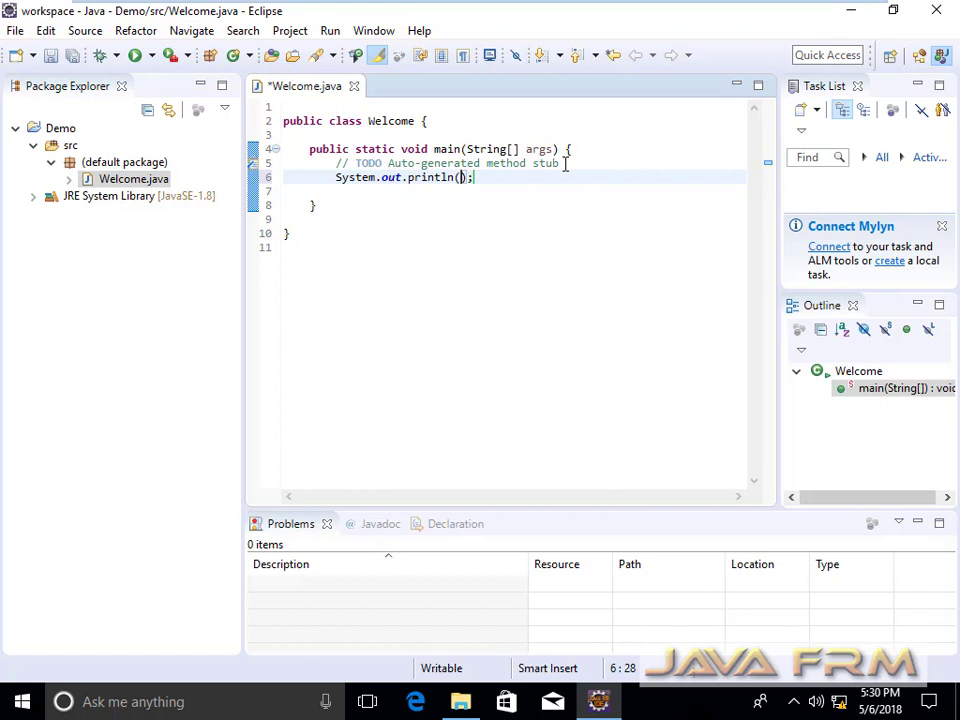
Make the println statement print "Eclipse Neon 3 in Windows 10" and save Welcome.java.
text("Eclipse Ni)
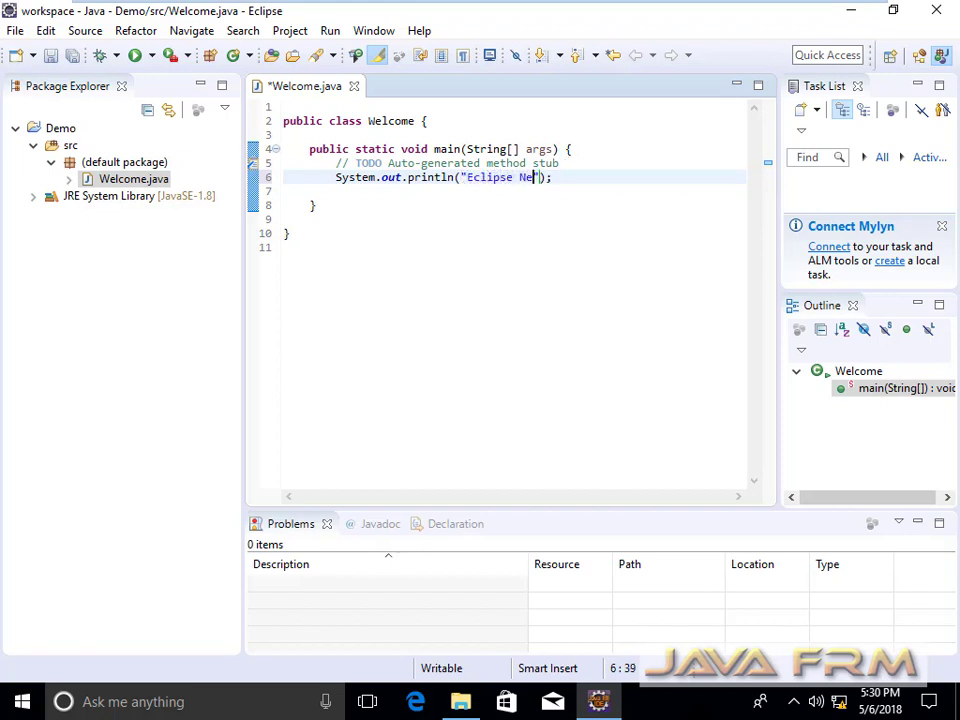
text(on 3 in Windows 10)
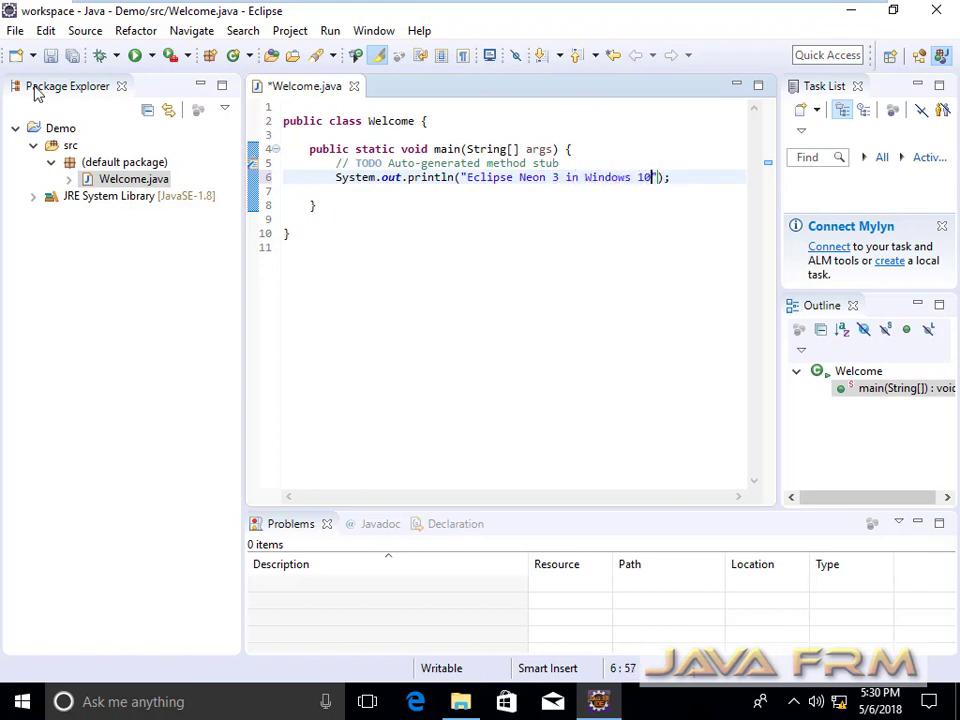
click(47, 56)
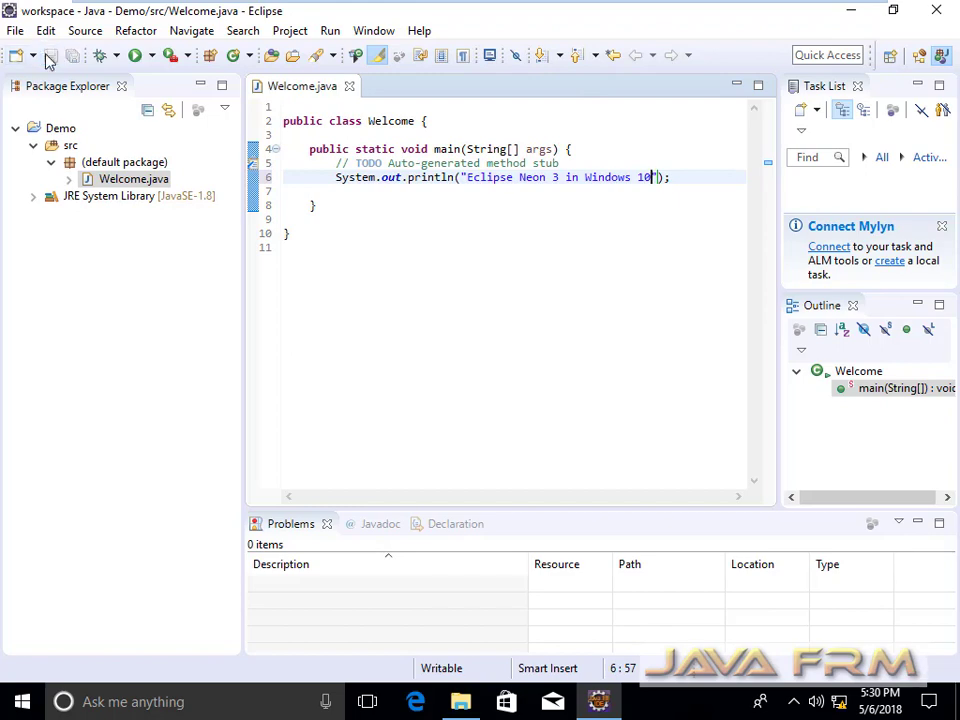
Run the Welcome class as a Java application and enlarge the Console area to show its output.
right_click(580, 209)
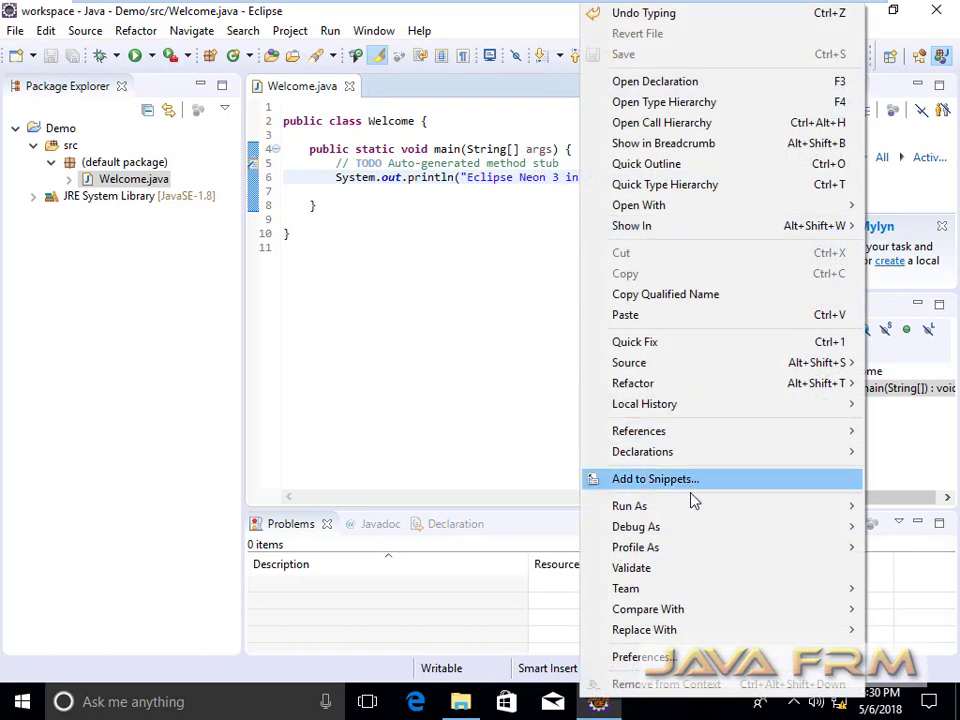
mouse_move(692, 517)
click(447, 518)
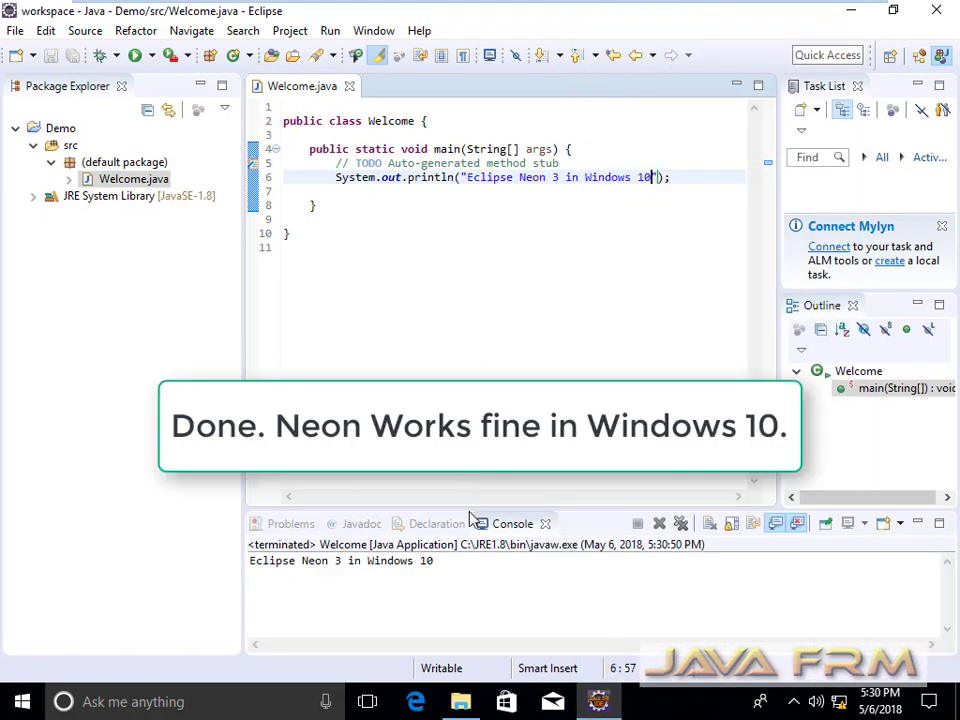
drag(470, 507, 471, 371)
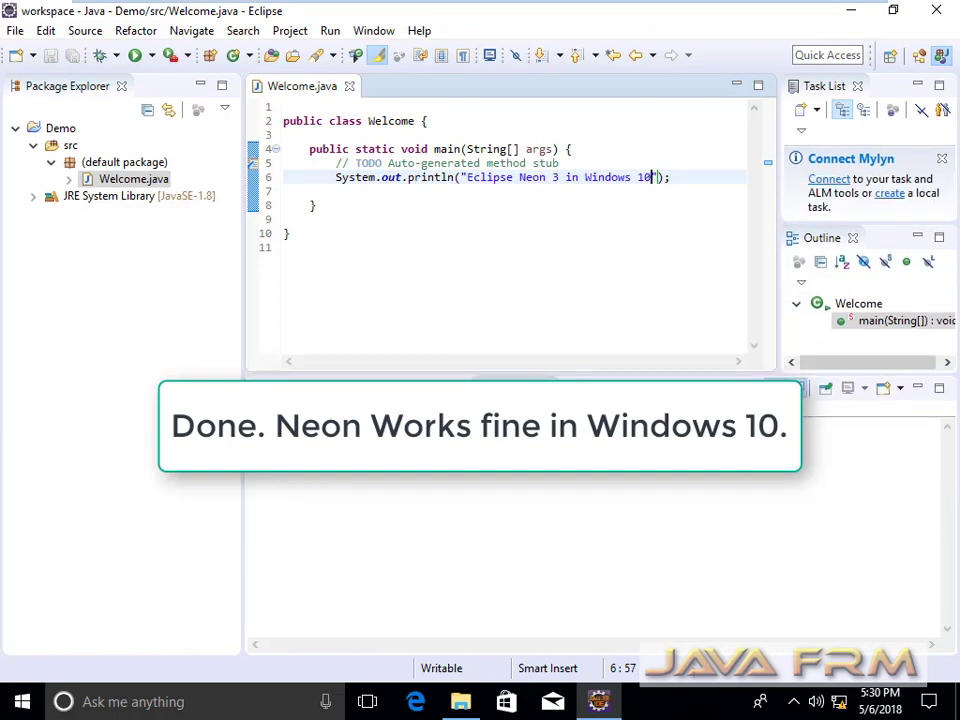
click(364, 317)
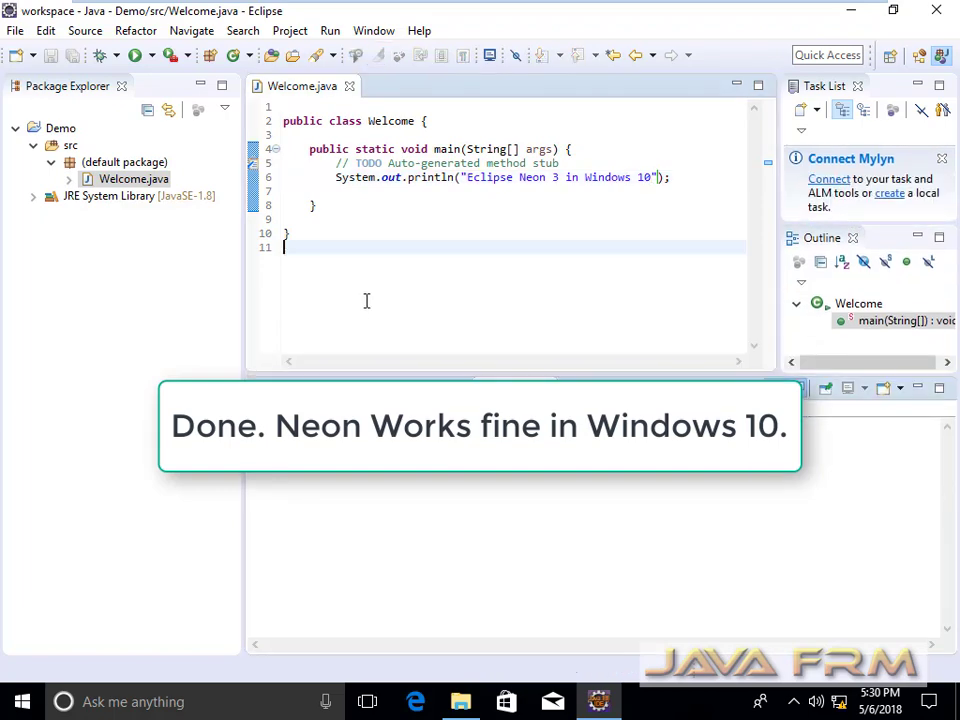
Check the installed version and build in the About Eclipse information and close it again.
click(15, 34)
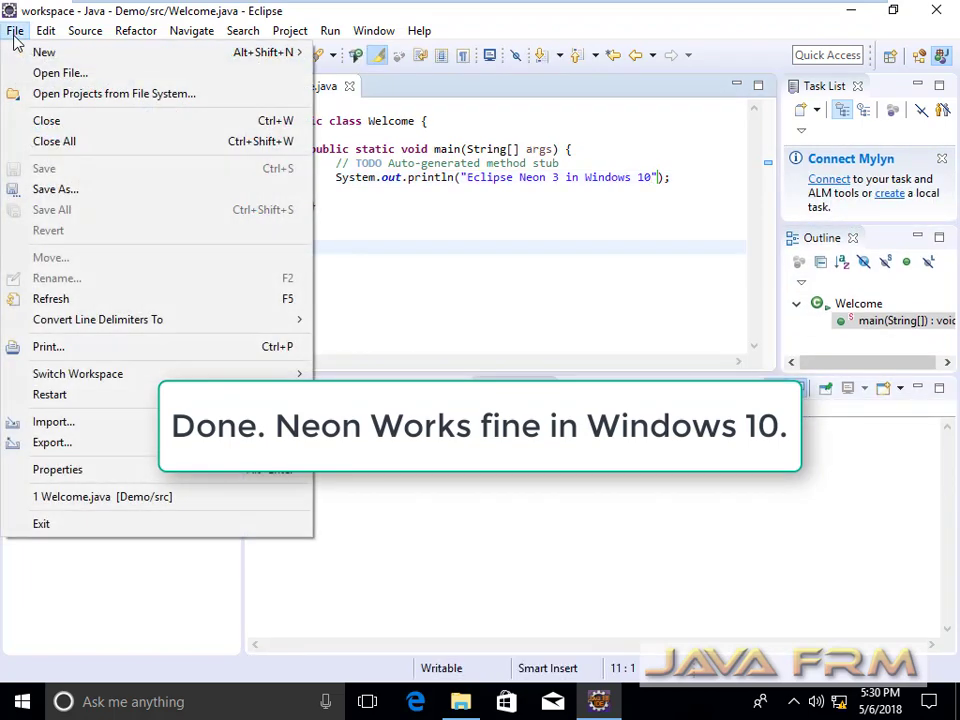
mouse_move(155, 43)
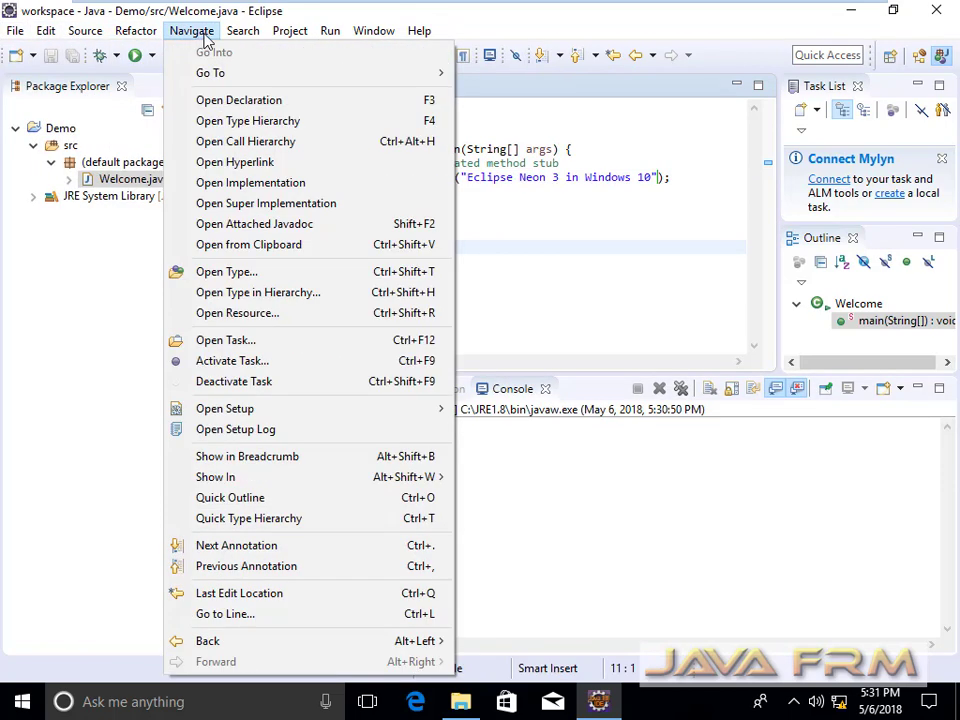
mouse_move(390, 44)
mouse_move(419, 32)
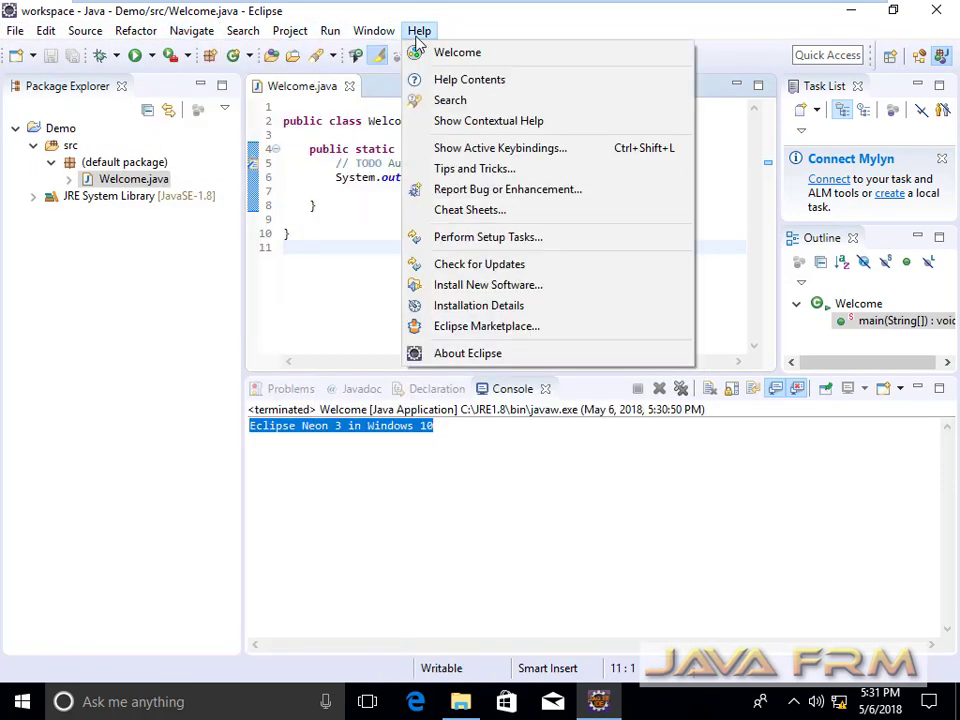
click(486, 360)
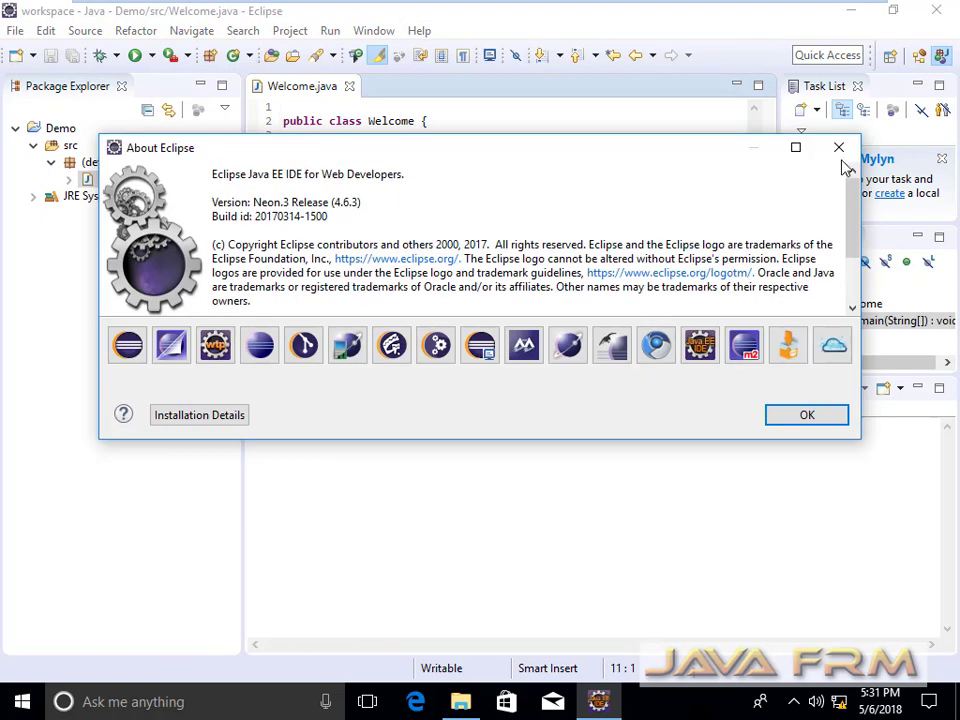
click(840, 152)
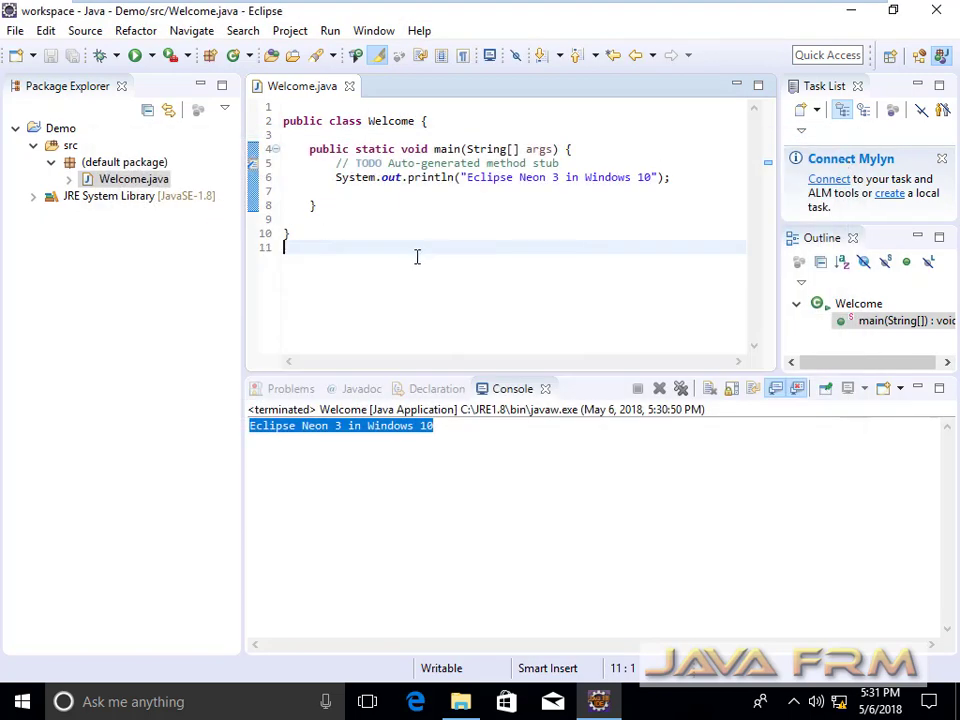
Exit Eclipse and confirm the exit prompt.
click(937, 12)
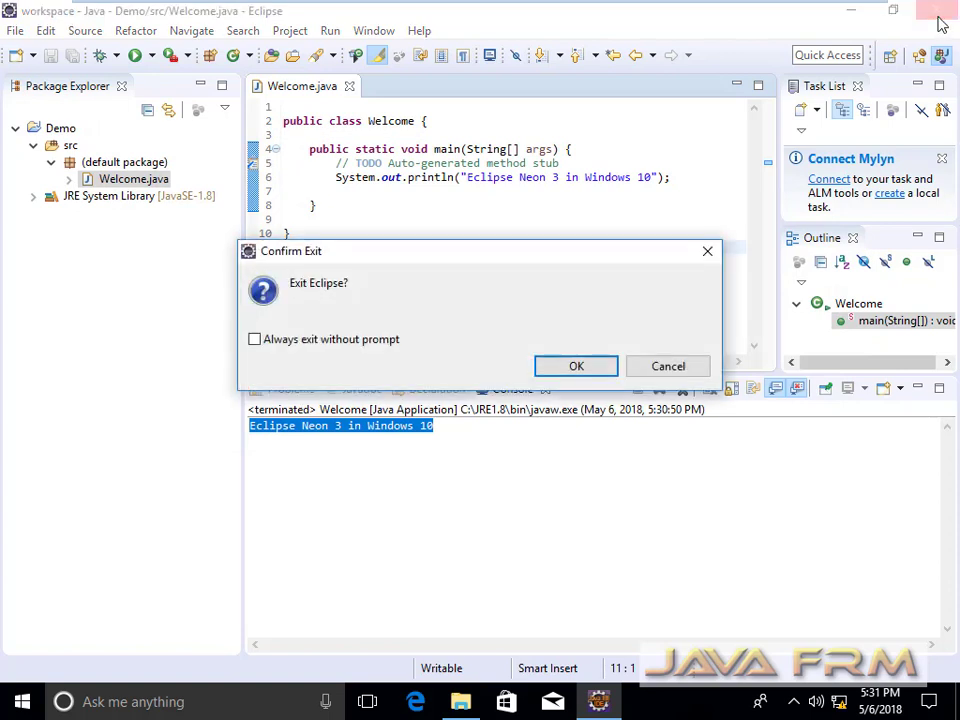
click(574, 372)
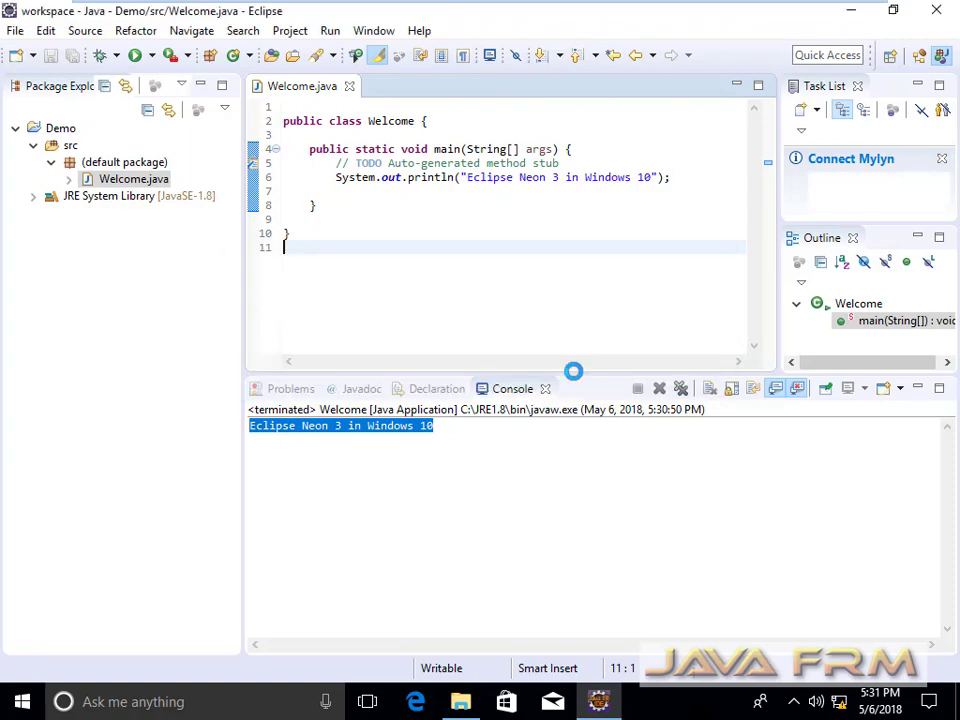